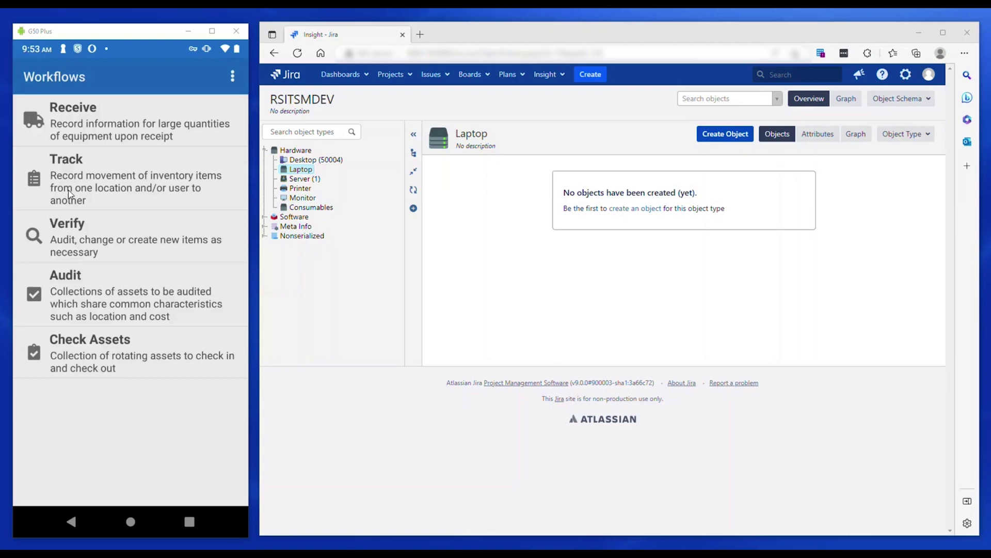
- Open the Receive workflow and choose Laptop as the CI type
{"action": "left_click", "coordinate": [129, 124]}
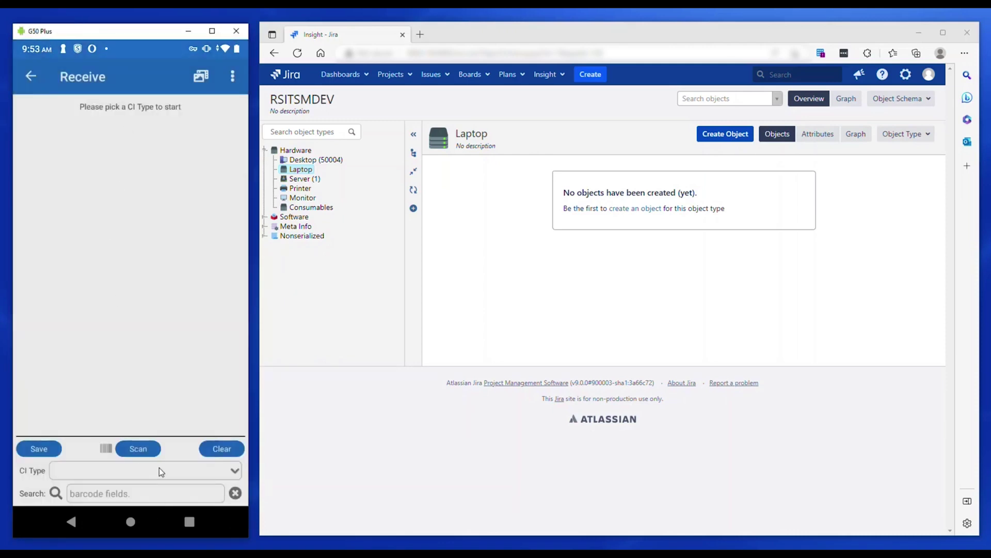
{"action": "left_click", "coordinate": [159, 467]}
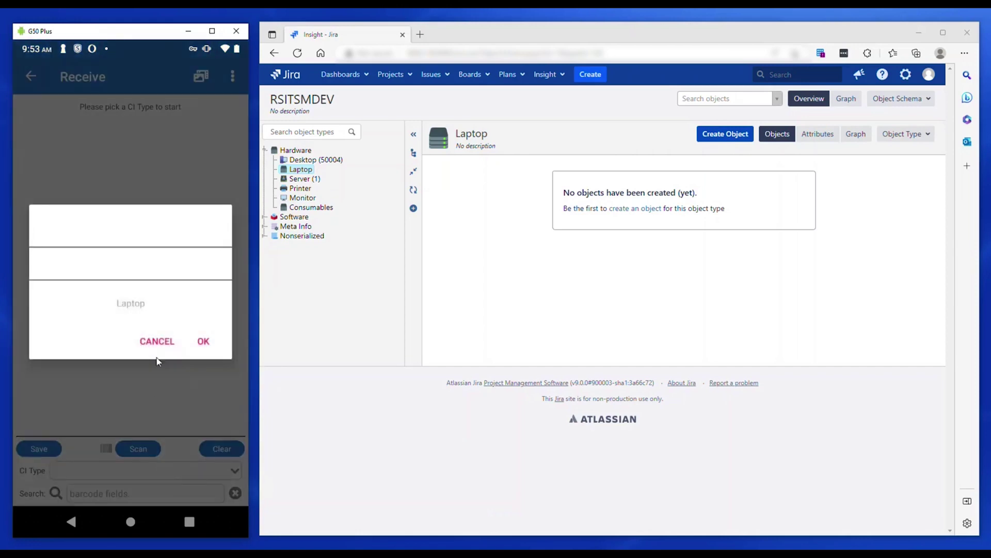
{"action": "left_click", "coordinate": [204, 341]}
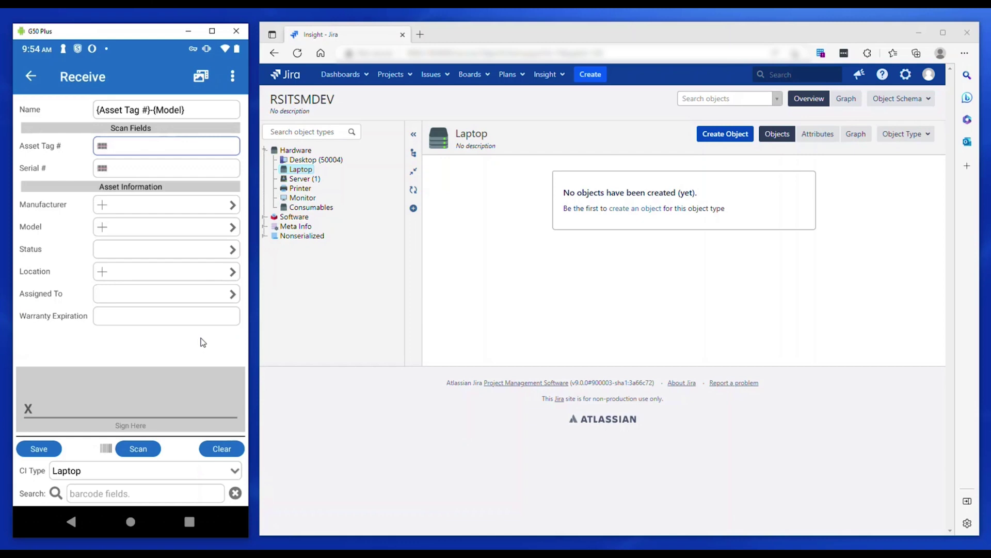
{"action": "left_click", "coordinate": [37, 114]}
{"action": "left_click", "coordinate": [125, 189]}
{"action": "left_click", "coordinate": [44, 170]}
{"action": "left_click", "coordinate": [102, 148]}
- Set the received laptops' manufacturer to Apple and the model to Apple MacBook Pro
{"action": "left_click", "coordinate": [232, 207]}
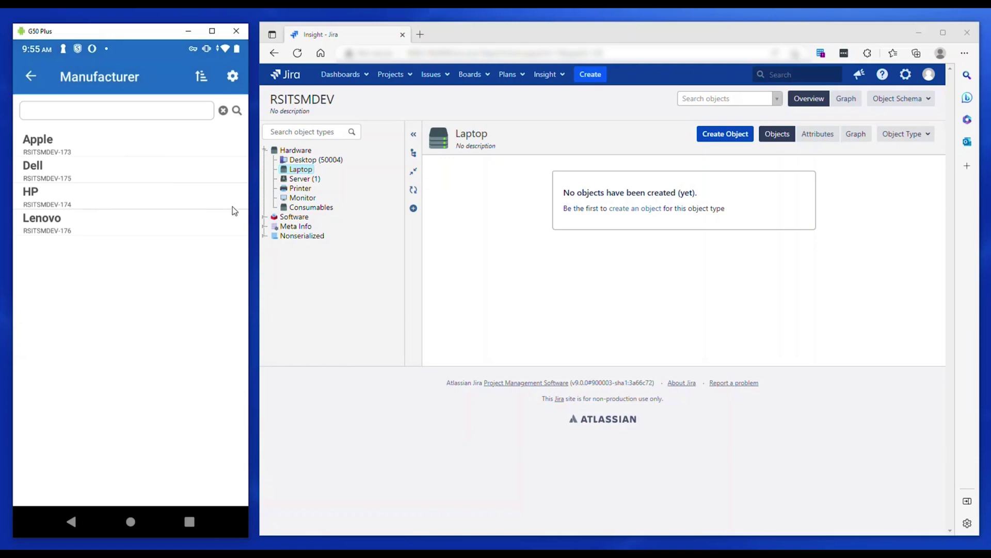
{"action": "left_click", "coordinate": [127, 147]}
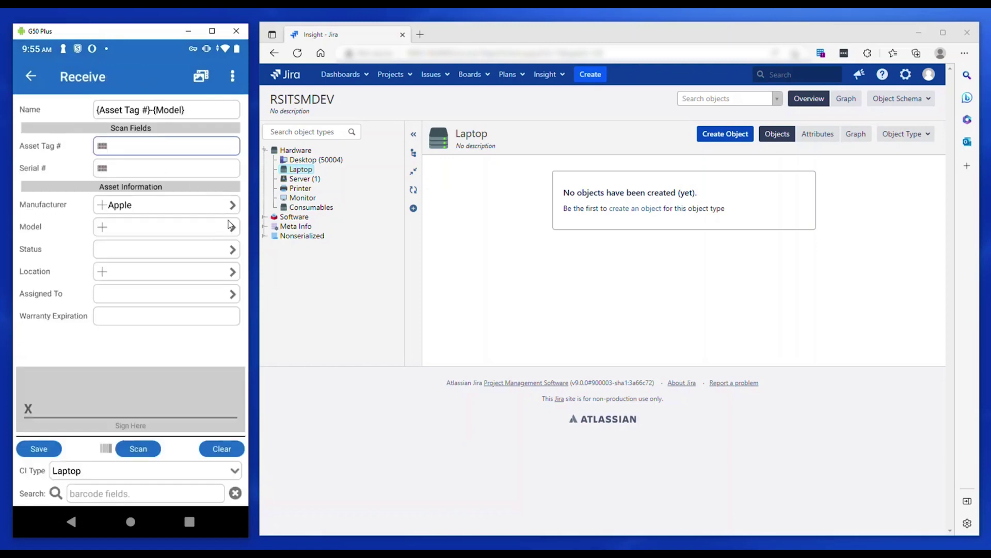
{"action": "left_click", "coordinate": [232, 227]}
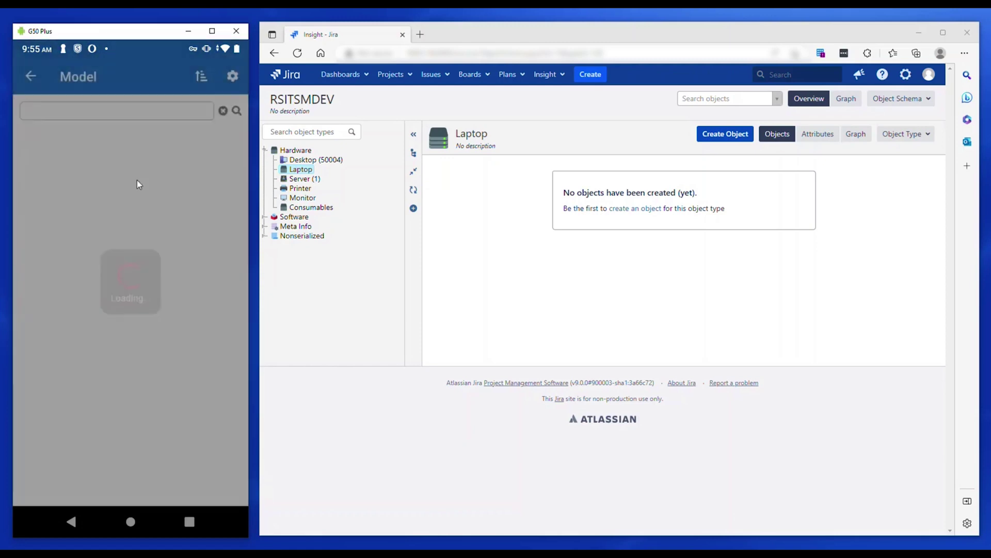
{"action": "left_click", "coordinate": [124, 148]}
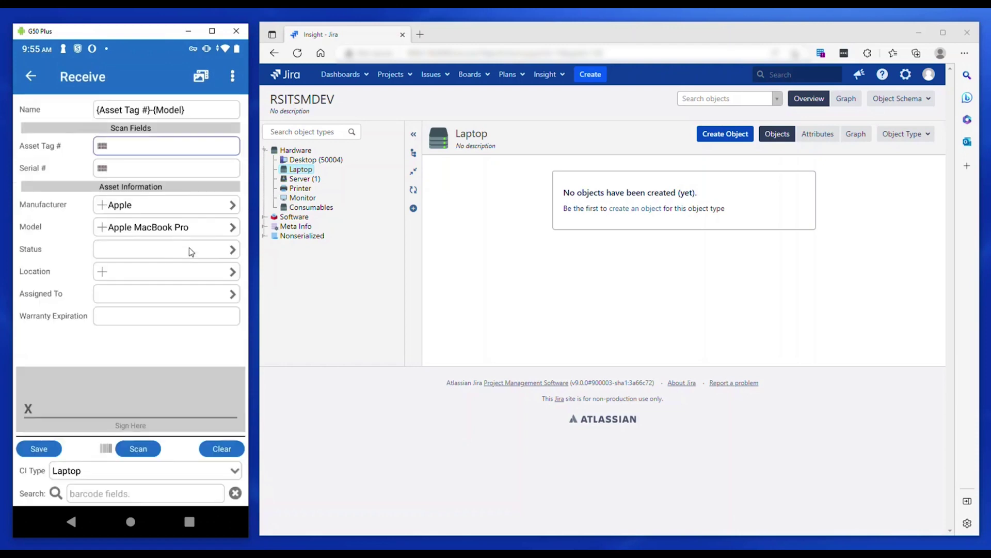
- Set the received laptops' status to Received and their location to Dallas, TX
{"action": "left_click", "coordinate": [212, 250]}
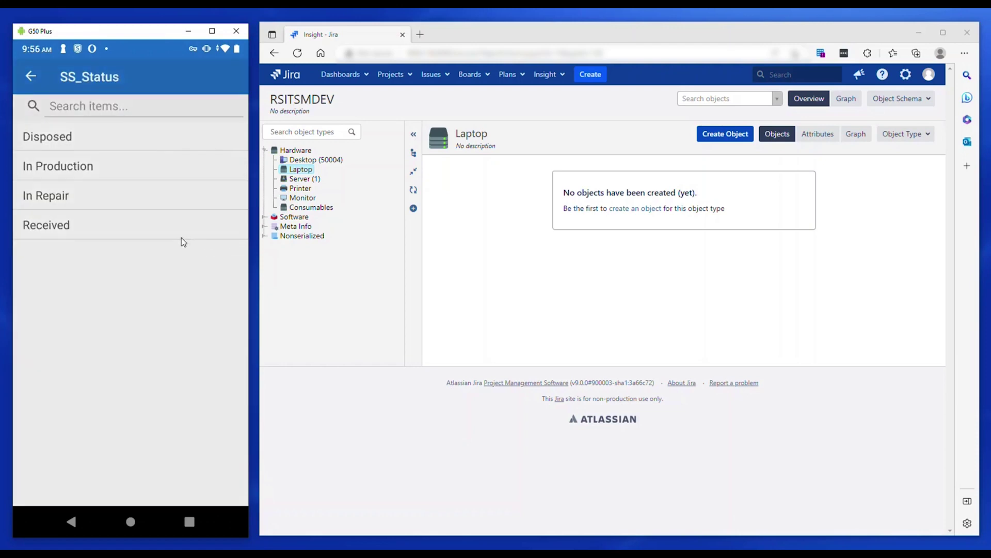
{"action": "left_click", "coordinate": [163, 228]}
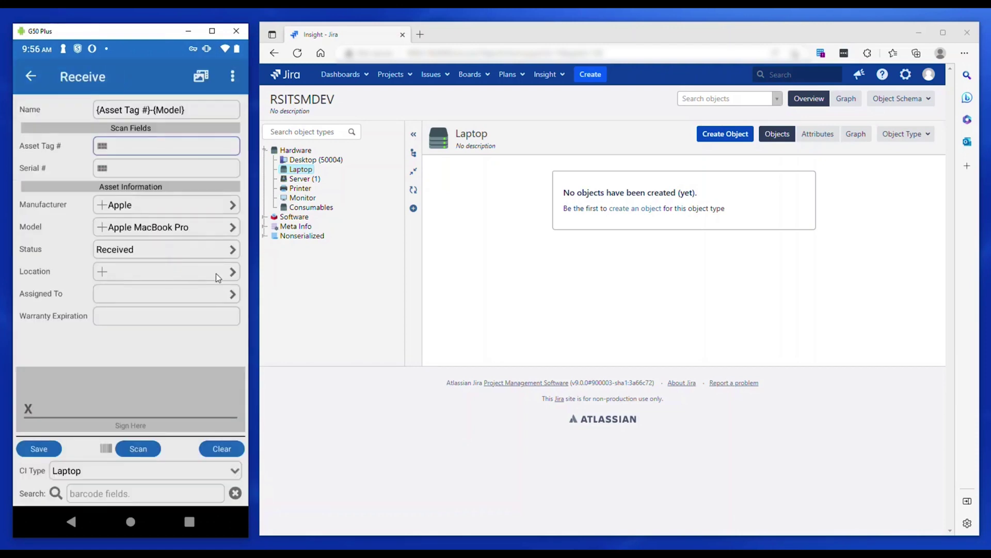
{"action": "left_click", "coordinate": [233, 272]}
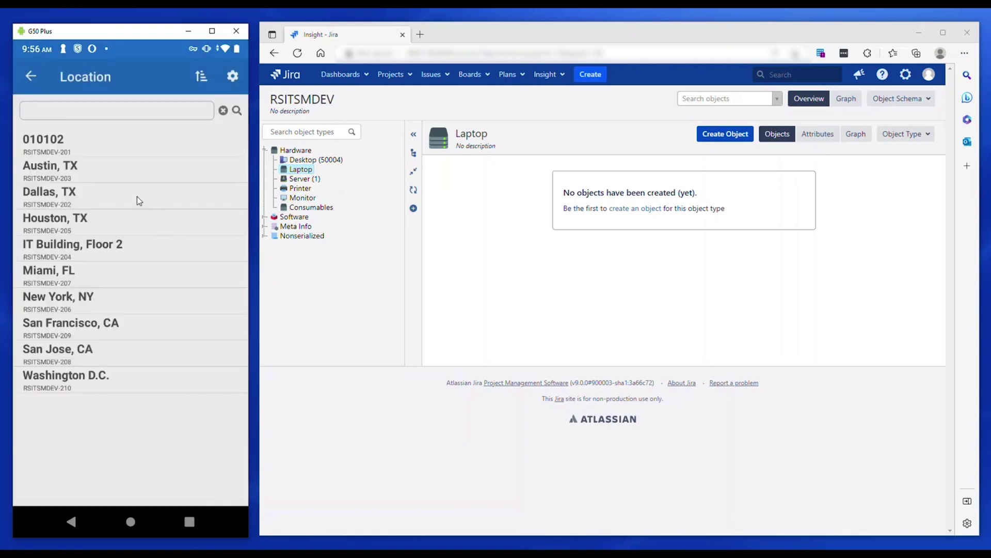
{"action": "left_click", "coordinate": [137, 196]}
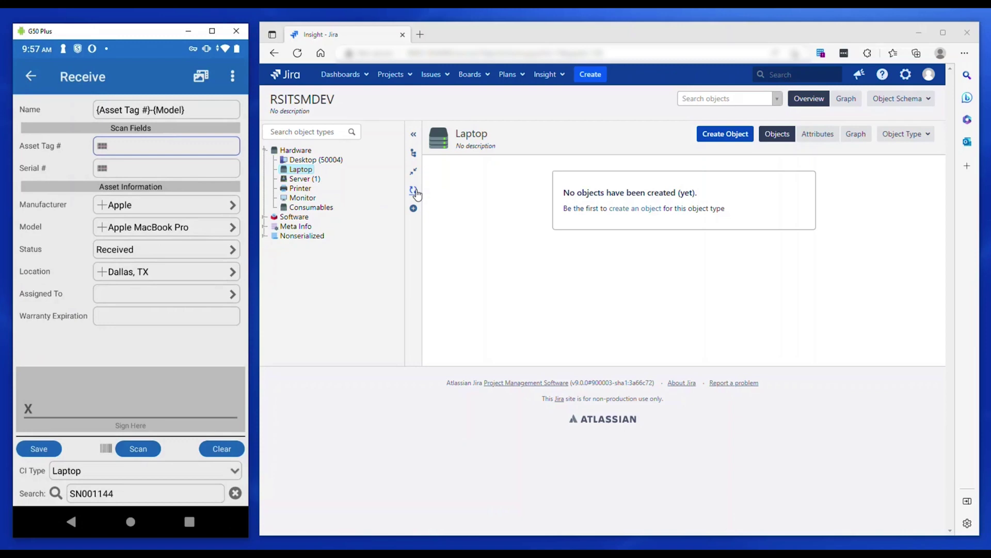
- Refresh the Laptop objects in Jira Insight and examine the details of the 121021-Apple MacBook Pro record
{"action": "left_click", "coordinate": [414, 191]}
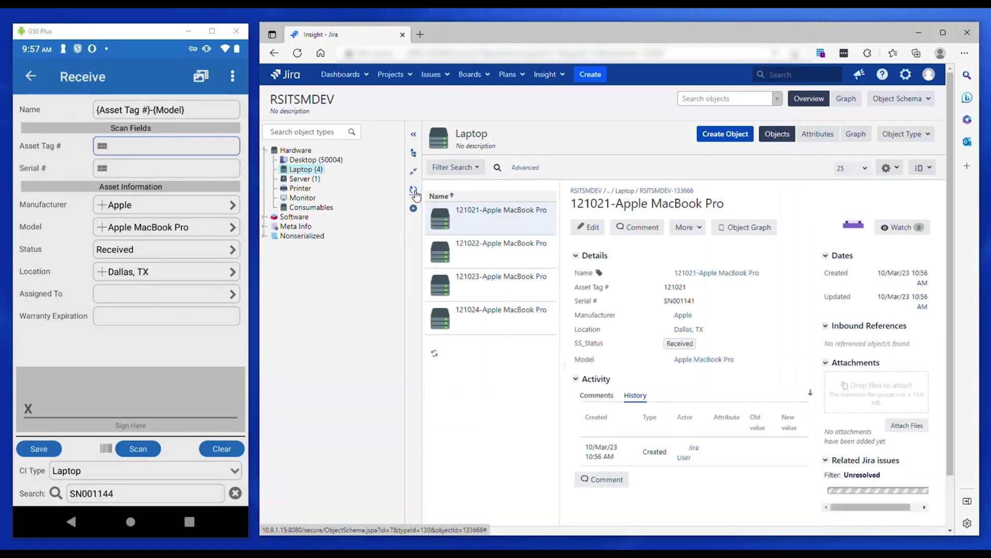
{"action": "left_click", "coordinate": [488, 224]}
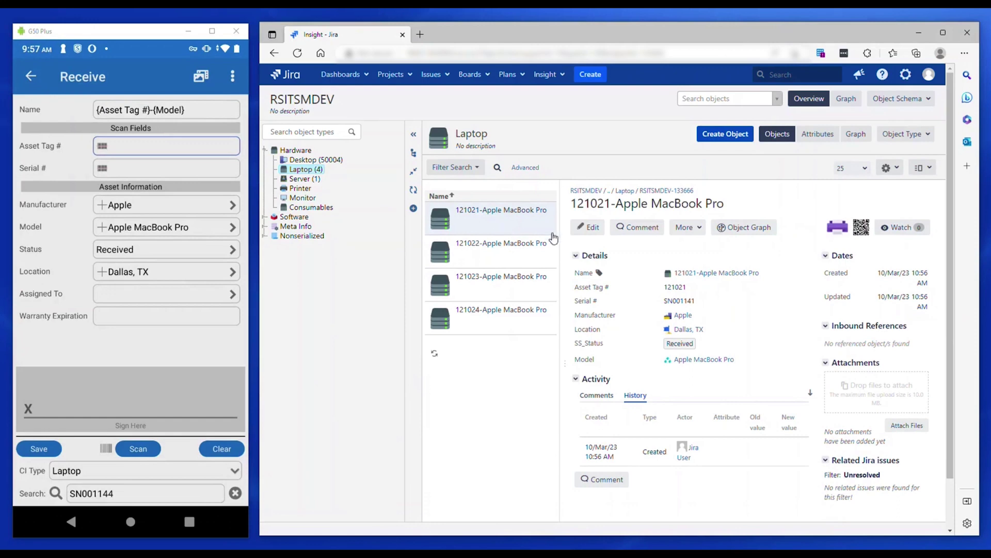
{"action": "left_click", "coordinate": [706, 277]}
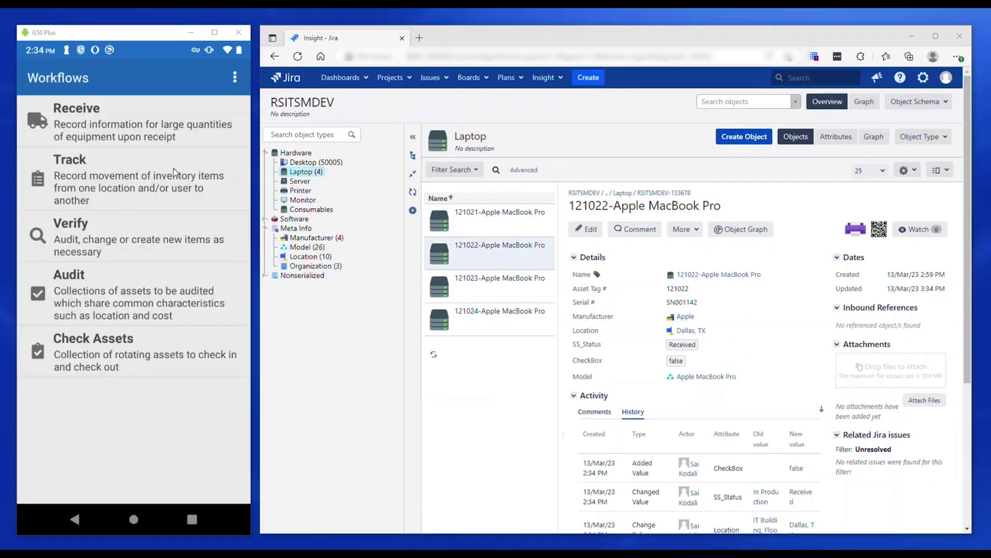
- In the Track workflow, set the location to IT Building, Floor 2 and SS_Status to In Production
{"action": "left_click", "coordinate": [151, 181]}
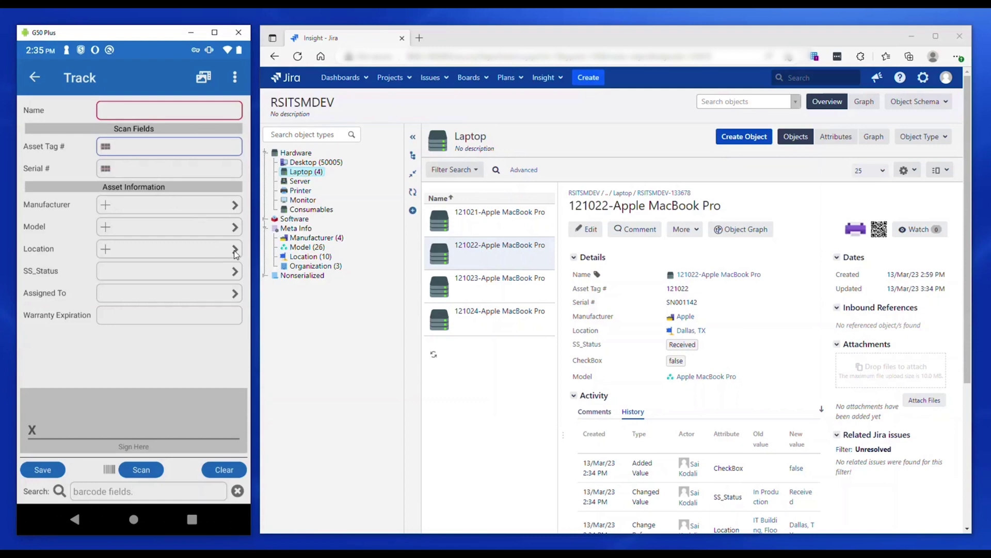
{"action": "left_click", "coordinate": [111, 249]}
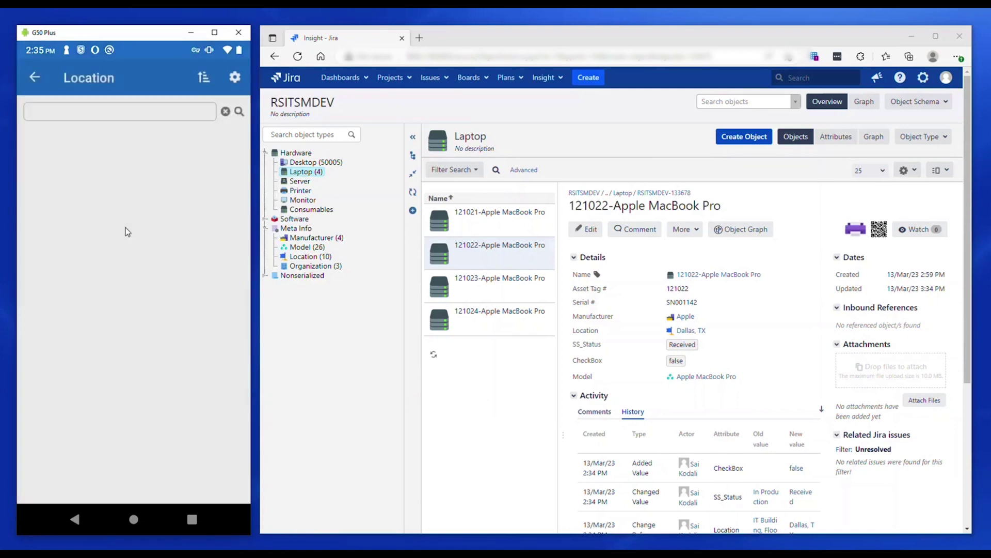
{"action": "left_click", "coordinate": [124, 247]}
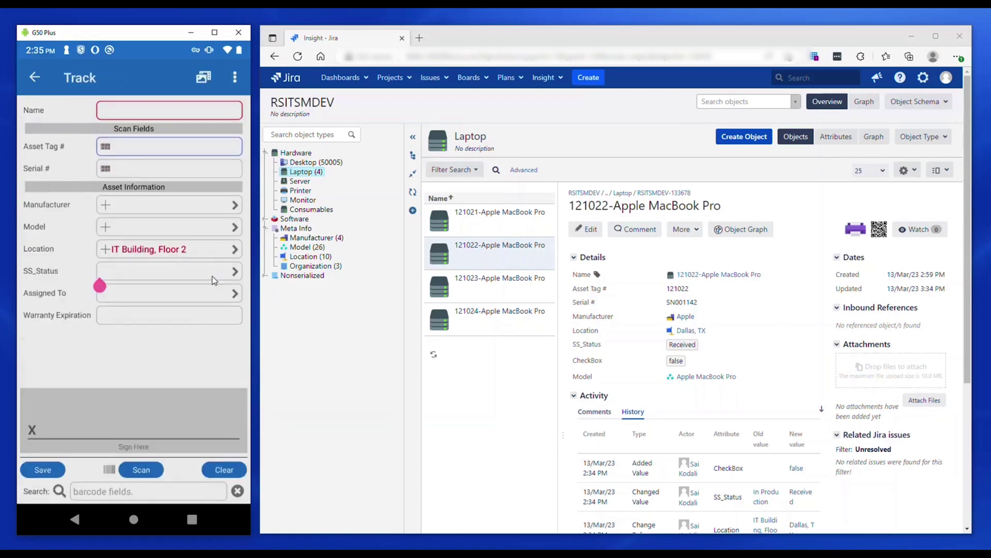
{"action": "left_click", "coordinate": [99, 282]}
{"action": "left_click", "coordinate": [92, 170]}
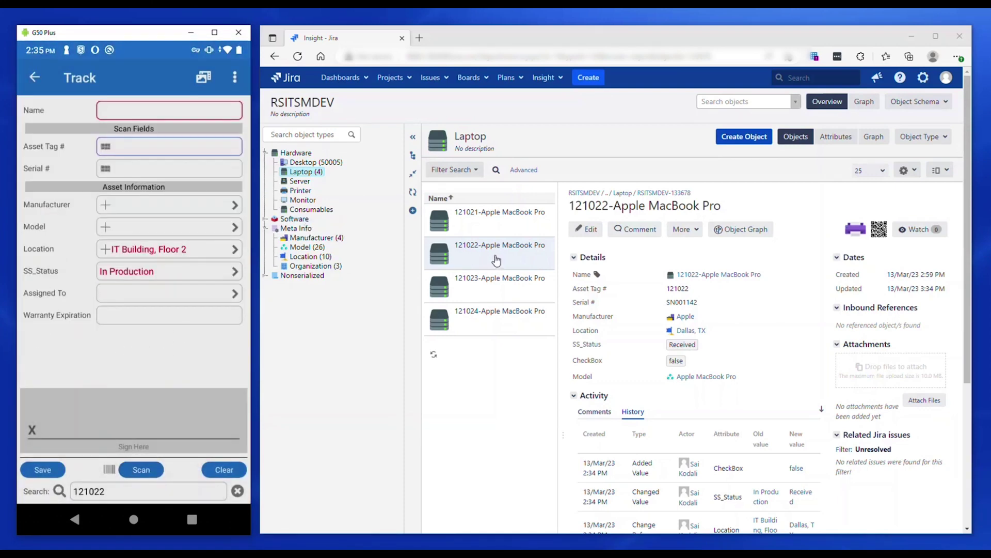
- Open the 121021-Apple MacBook Pro record in Jira Insight and check its SS_Status and location
{"action": "left_click", "coordinate": [491, 228]}
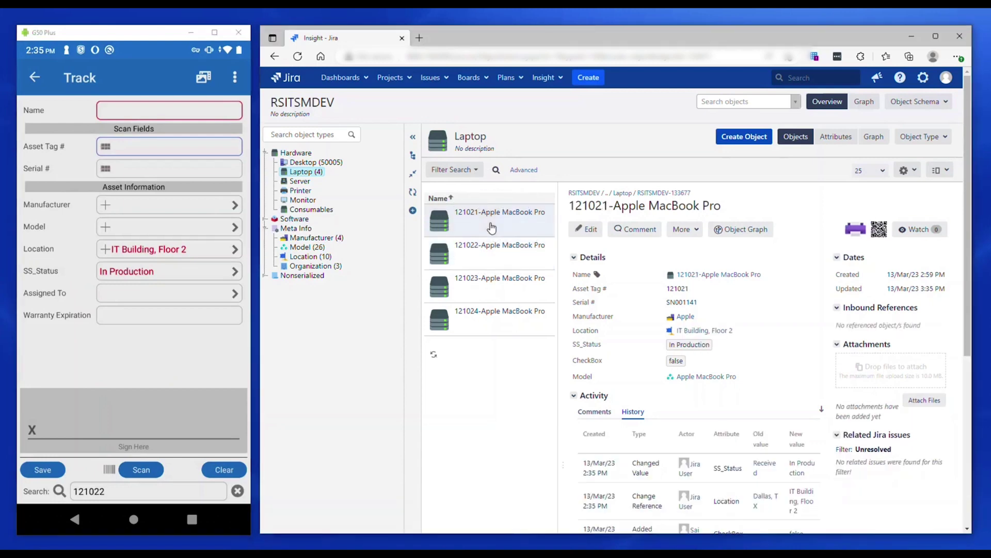
{"action": "left_click", "coordinate": [695, 344]}
{"action": "left_click", "coordinate": [705, 331]}
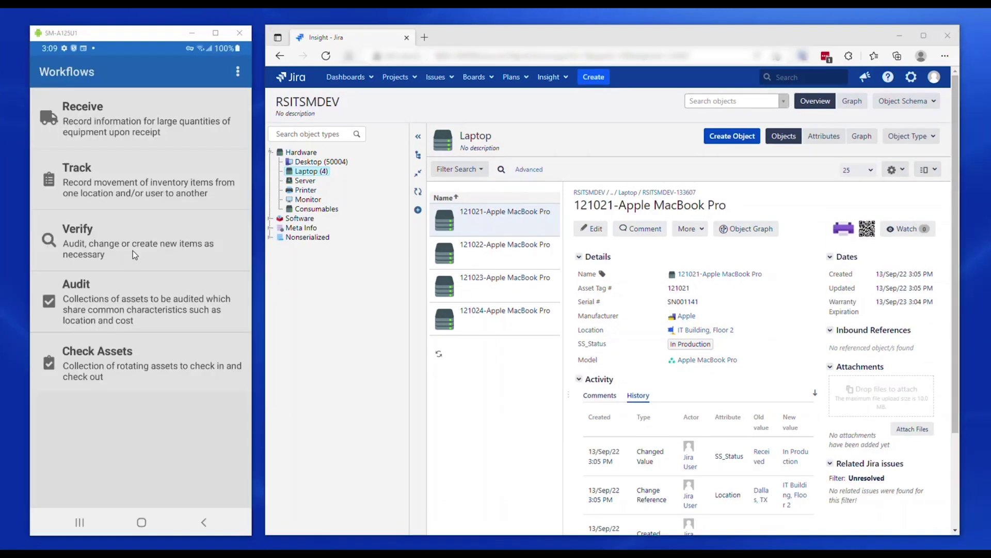
- In the Verify workflow, set laptop 121021's SS_Status to In Repair and draw a signature in the signature area
{"action": "left_click", "coordinate": [132, 250]}
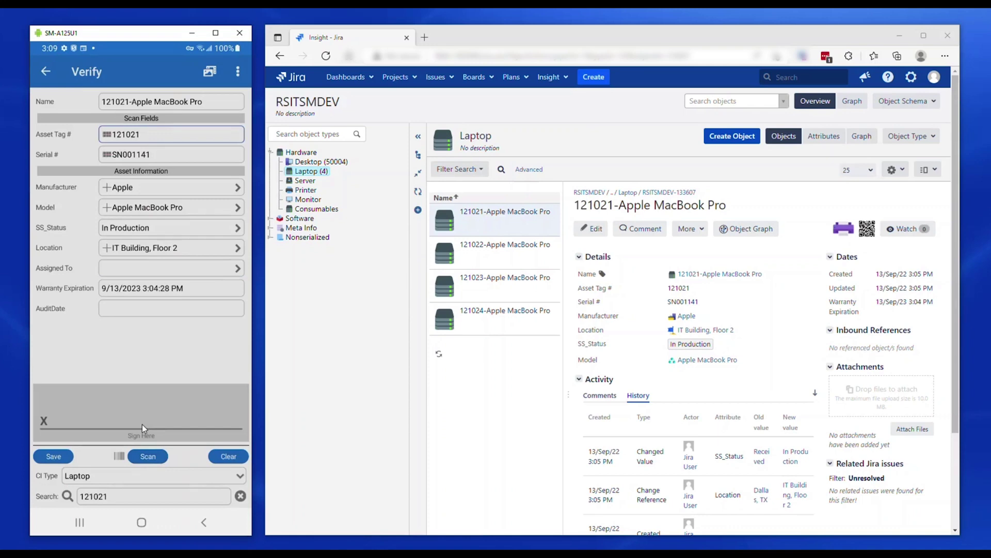
{"action": "left_click", "coordinate": [195, 228]}
{"action": "left_click", "coordinate": [117, 181]}
{"action": "mouse_move", "coordinate": [150, 408]}
{"action": "left_mouse_down"}
{"action": "mouse_move", "coordinate": [212, 402]}
{"action": "mouse_move", "coordinate": [169, 421]}
{"action": "left_mouse_up"}
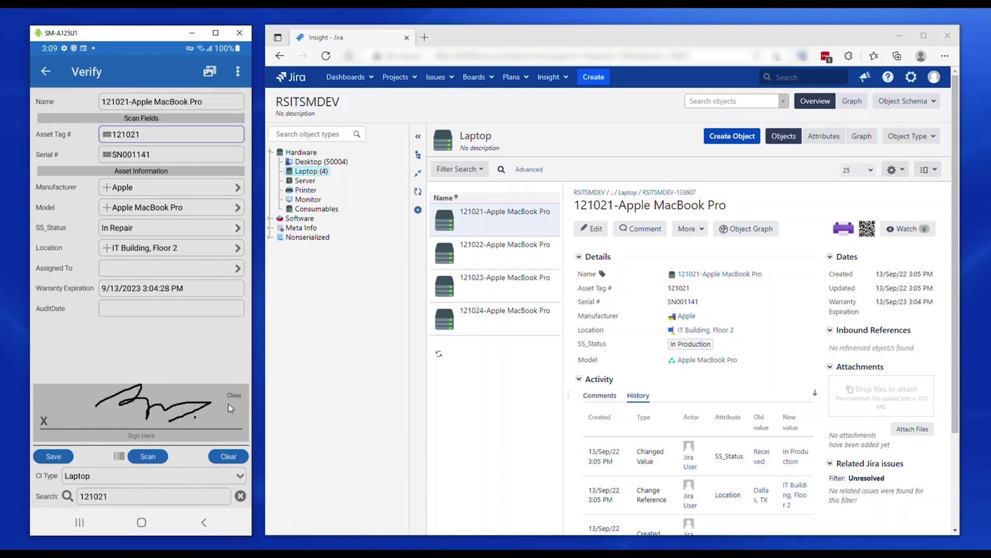
- Add a photo of the laptop to its asset photos and save the verified record
{"action": "left_click", "coordinate": [208, 73]}
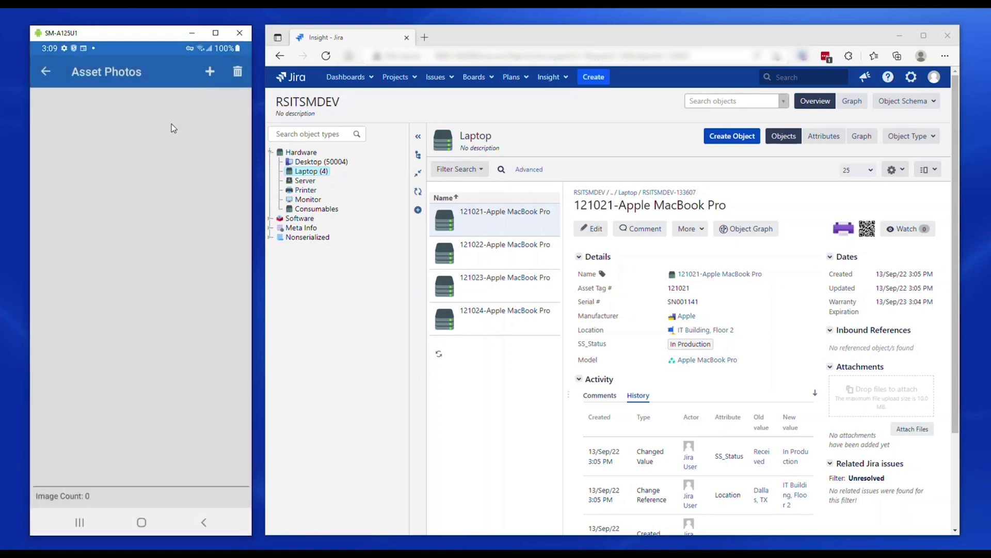
{"action": "left_click", "coordinate": [209, 72]}
{"action": "left_click", "coordinate": [136, 280]}
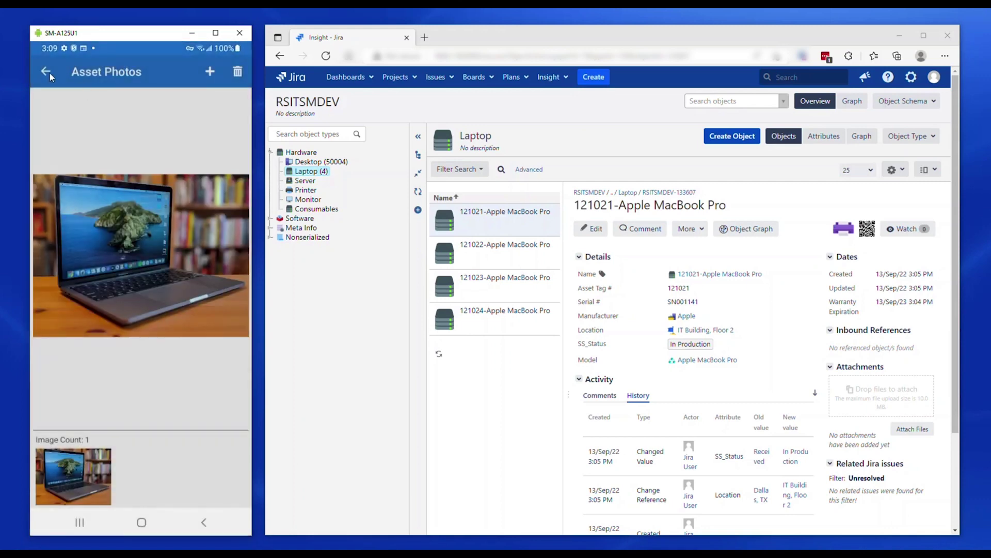
{"action": "left_click", "coordinate": [47, 72]}
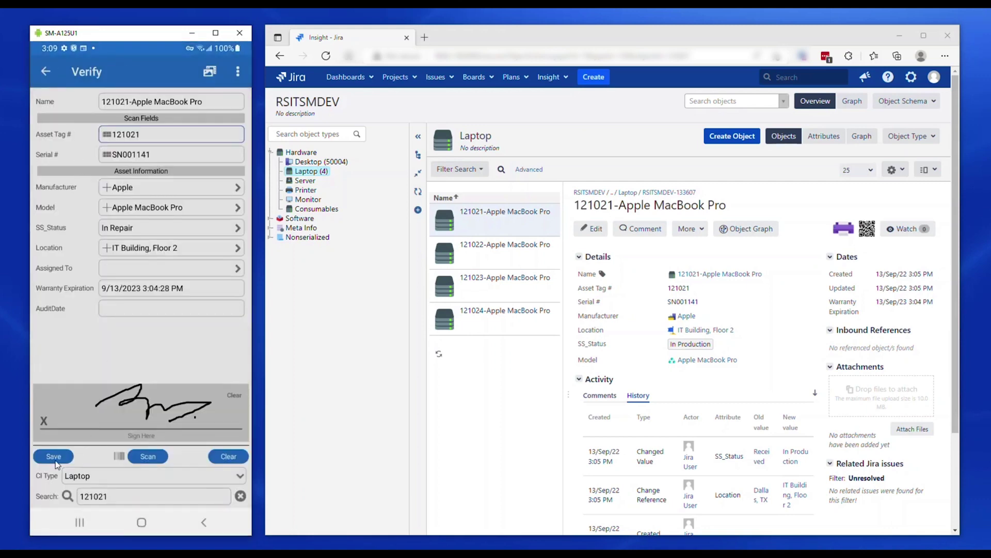
{"action": "left_click", "coordinate": [55, 457]}
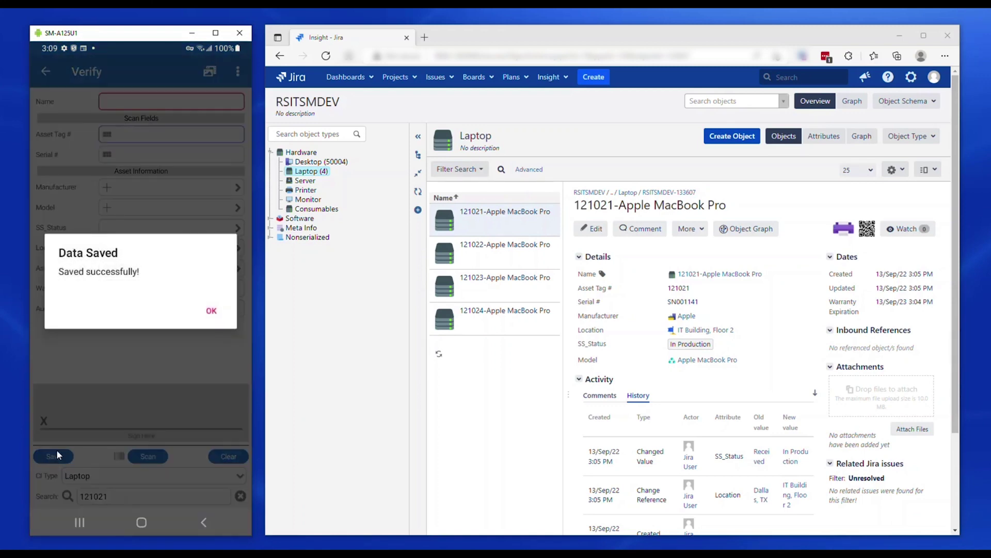
{"action": "left_click", "coordinate": [212, 311]}
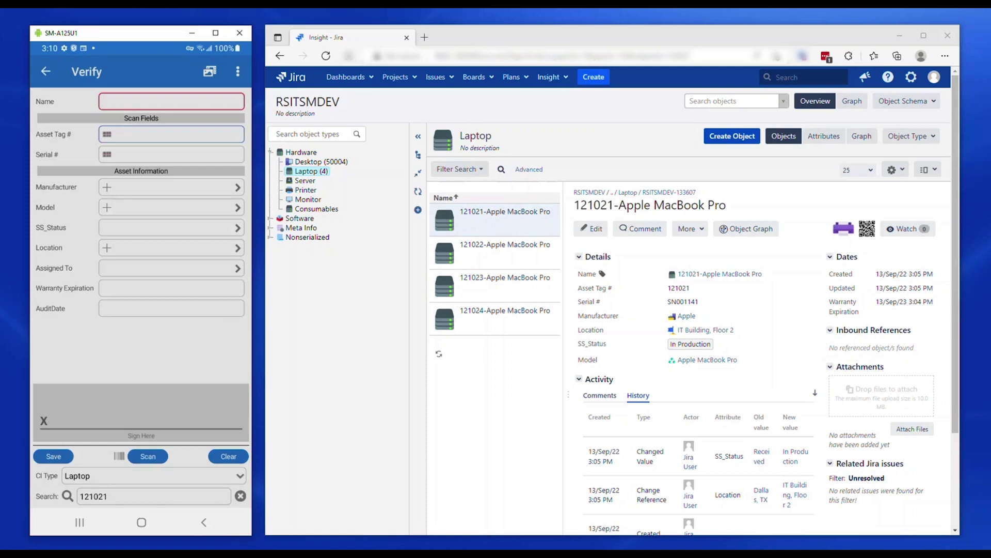
- Examine the Create Incident and Linked Incidents options for laptop 121021, leaving both unused
{"action": "left_click", "coordinate": [237, 73]}
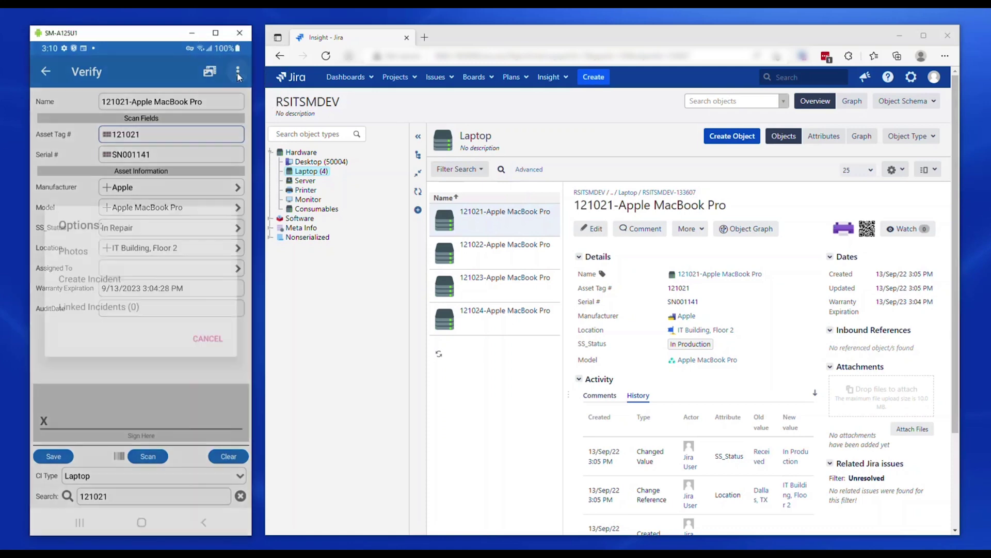
{"action": "left_click", "coordinate": [104, 282]}
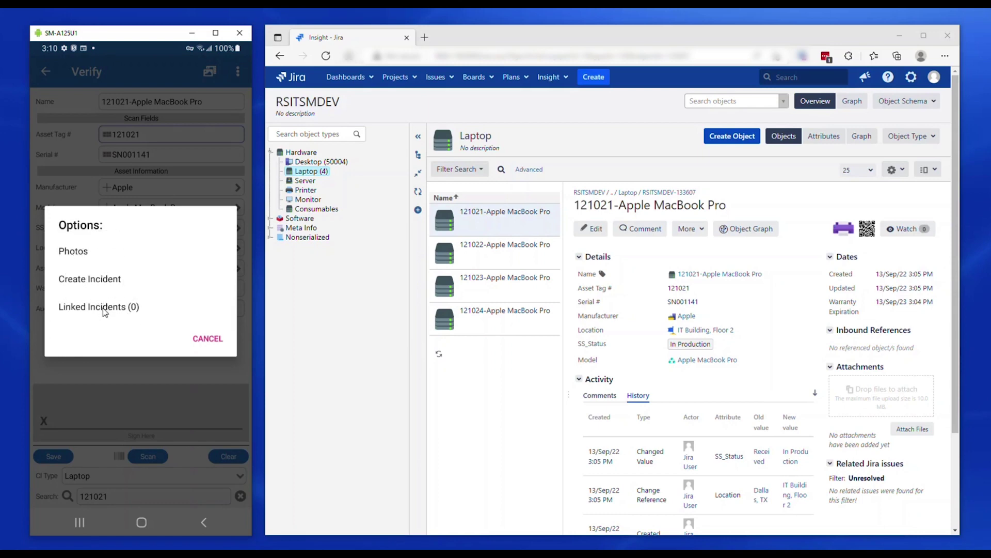
{"action": "left_click", "coordinate": [103, 308]}
{"action": "left_click", "coordinate": [208, 339]}
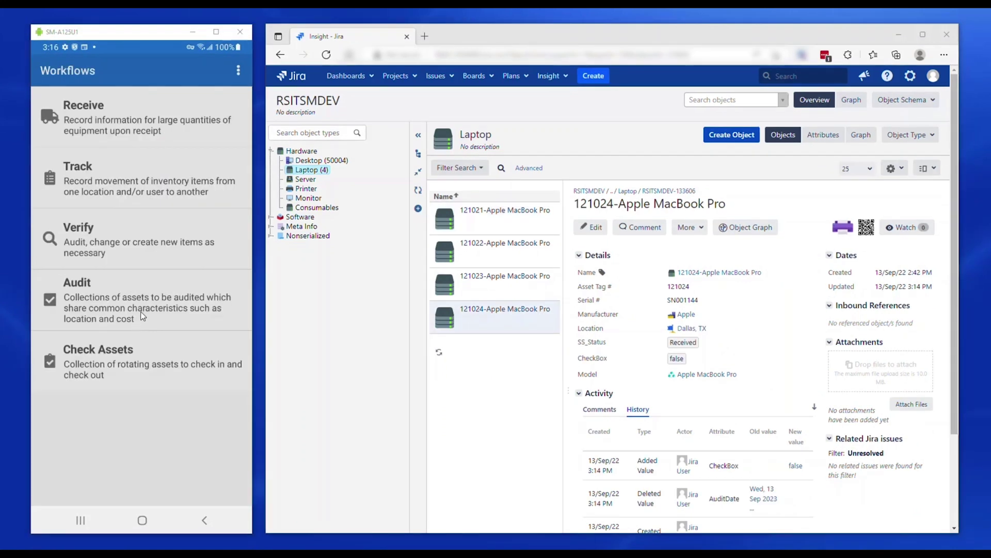
- In the Audit workflow, open the list of audit sets and open the Laptops set for editing
{"action": "left_click", "coordinate": [142, 286]}
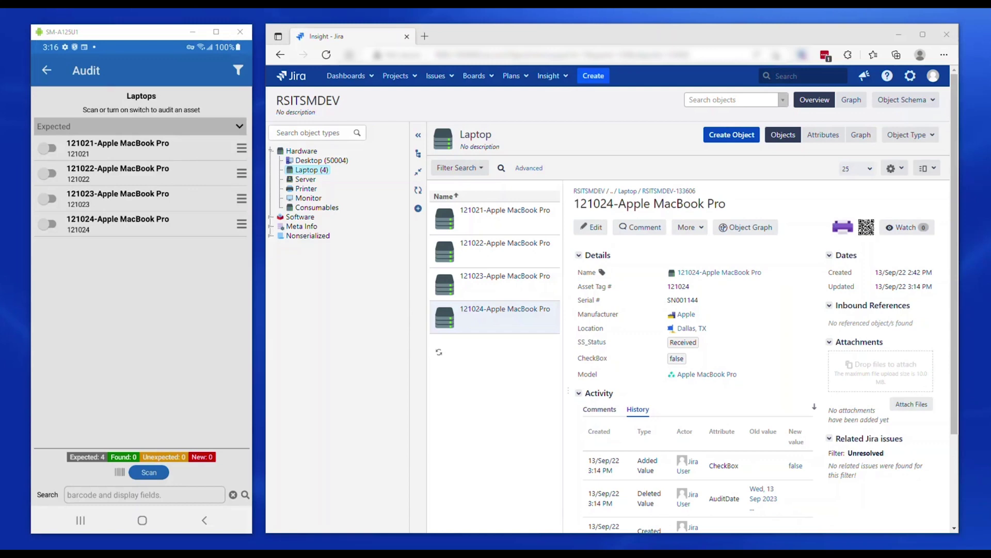
{"action": "left_click", "coordinate": [235, 71]}
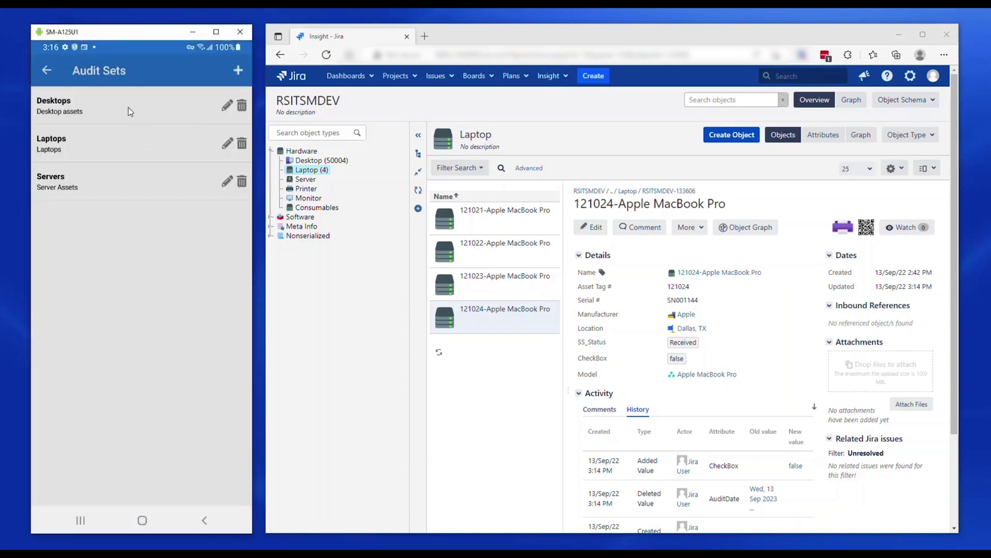
{"action": "left_click", "coordinate": [101, 73]}
{"action": "left_click", "coordinate": [101, 142]}
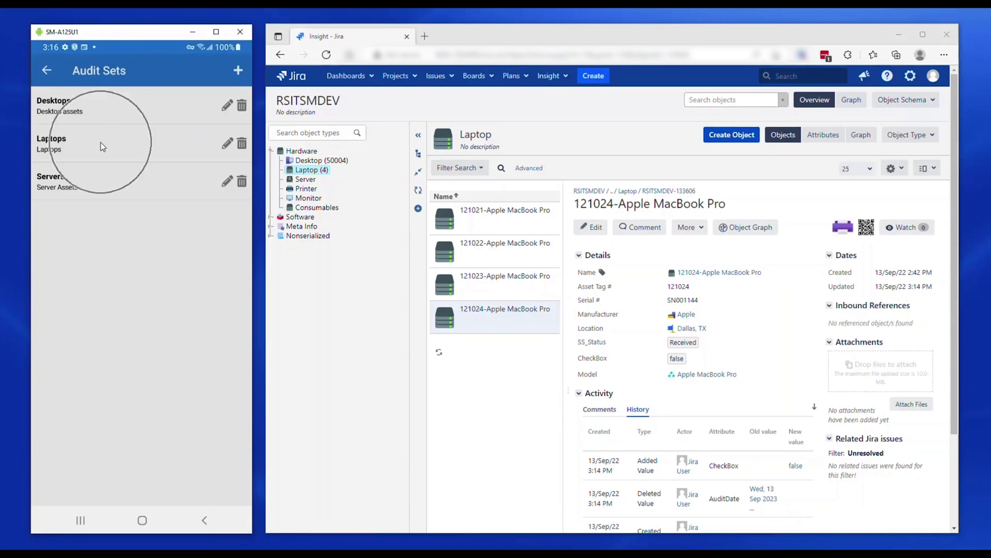
{"action": "left_click", "coordinate": [97, 183]}
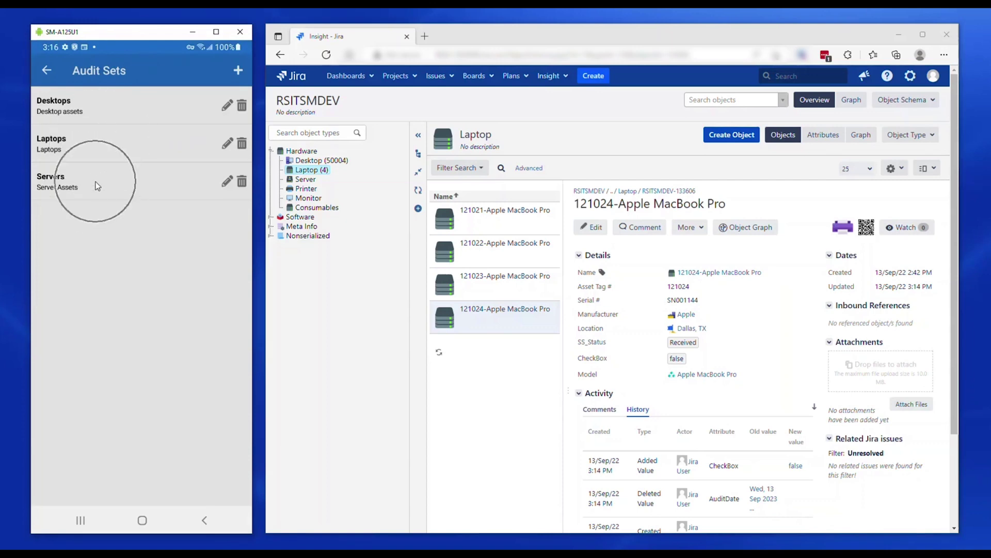
{"action": "left_click", "coordinate": [227, 144]}
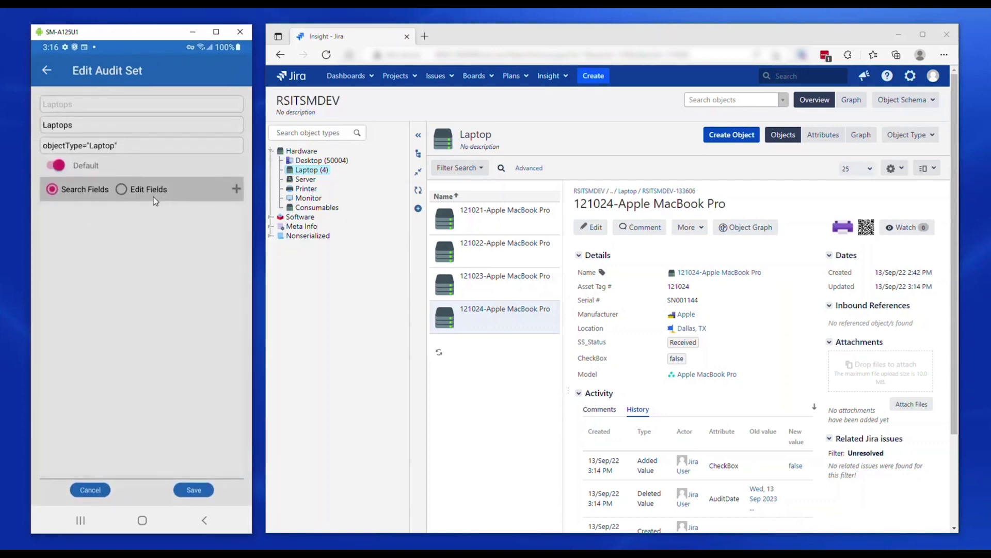
- Leave the Laptops audit set's editor, start the Laptops audit and mark laptop 121021 as audited
{"action": "left_click", "coordinate": [59, 165]}
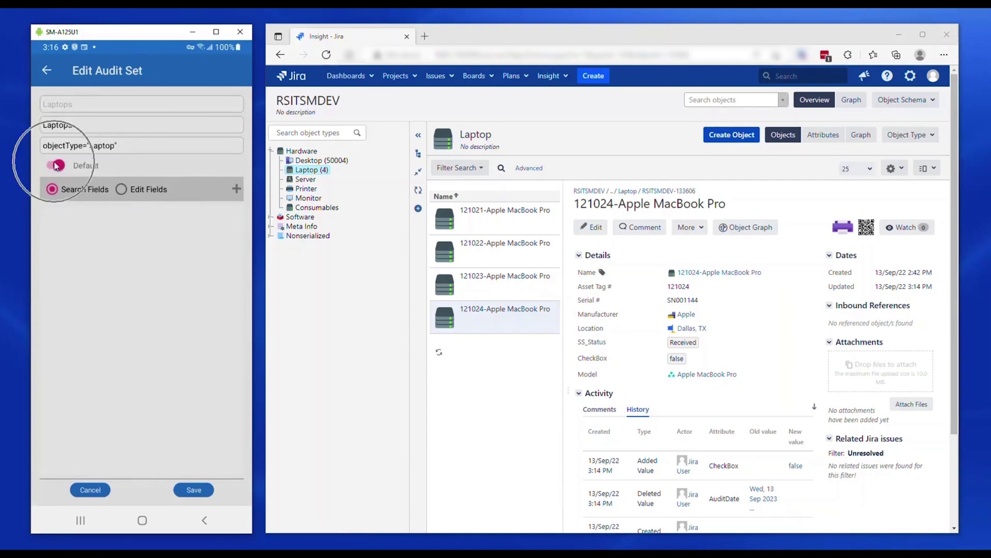
{"action": "left_click", "coordinate": [46, 69]}
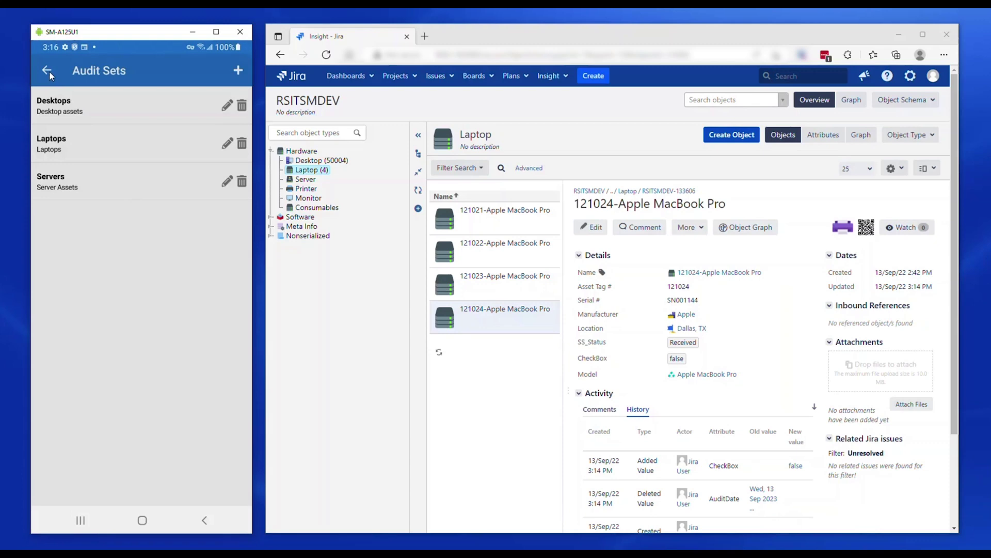
{"action": "left_click", "coordinate": [52, 143]}
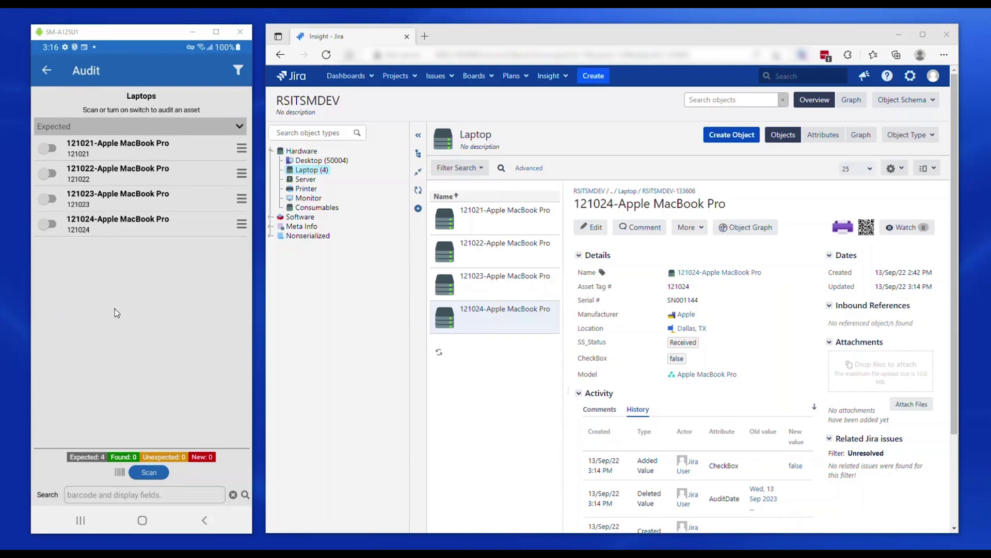
{"action": "left_click", "coordinate": [50, 149]}
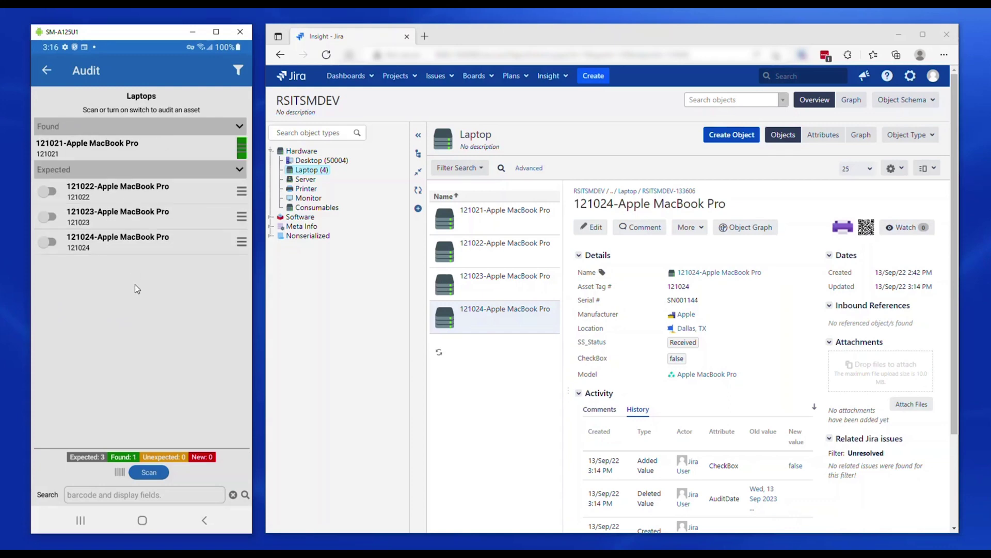
- Scan barcodes 121022, 121031 and 32393996 into the Laptops audit, accepting each one
{"action": "left_click", "coordinate": [46, 128]}
{"action": "left_click", "coordinate": [149, 472]}
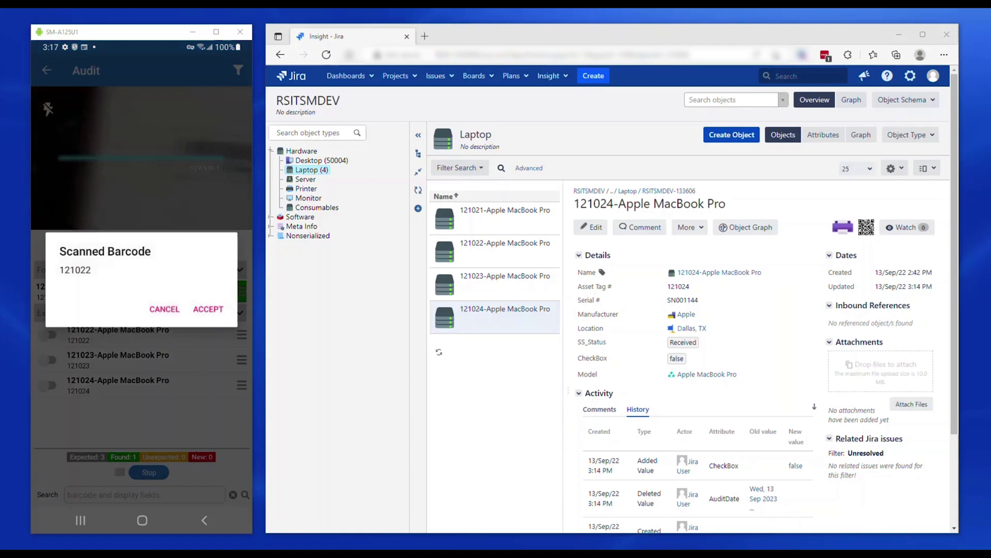
{"action": "left_click", "coordinate": [208, 309]}
{"action": "left_click", "coordinate": [148, 472]}
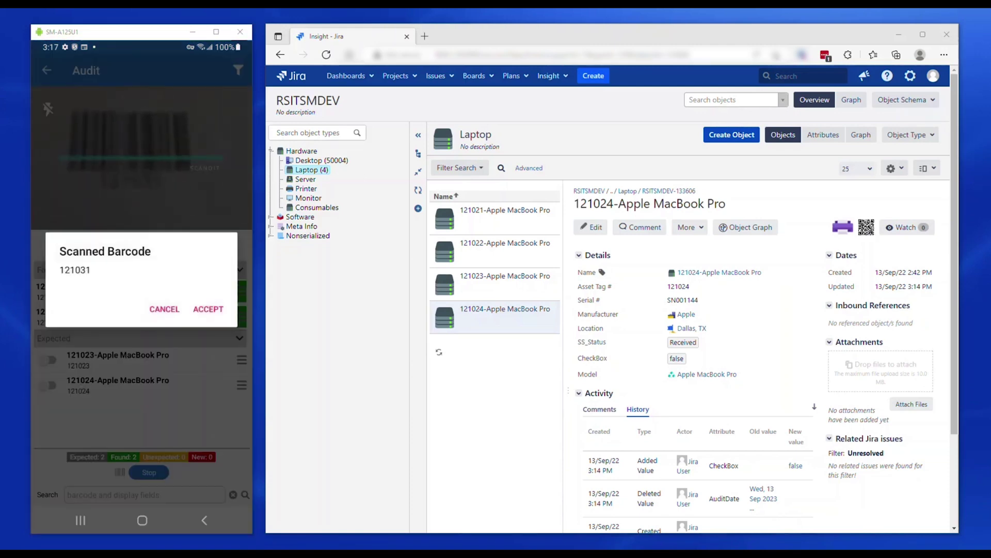
{"action": "left_click", "coordinate": [208, 309]}
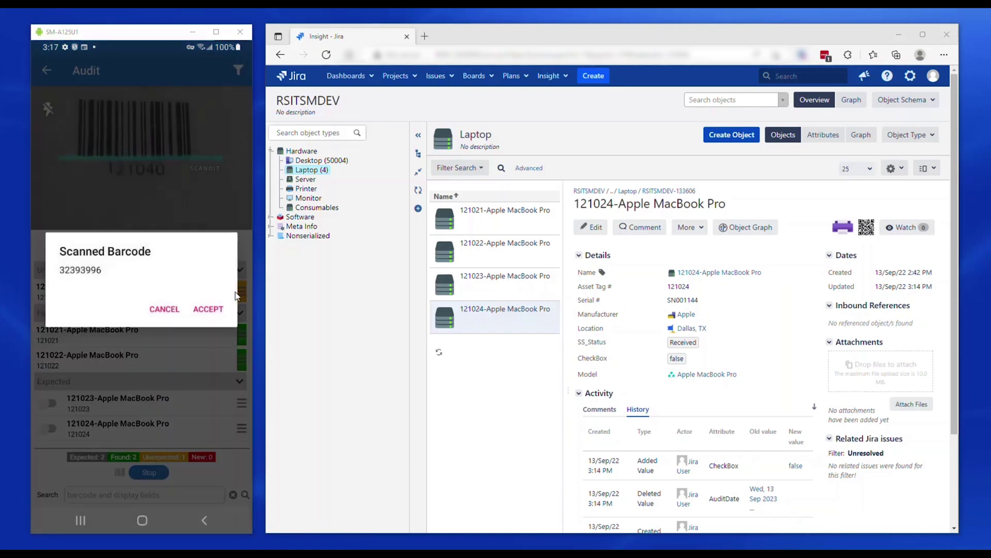
{"action": "left_click", "coordinate": [235, 296]}
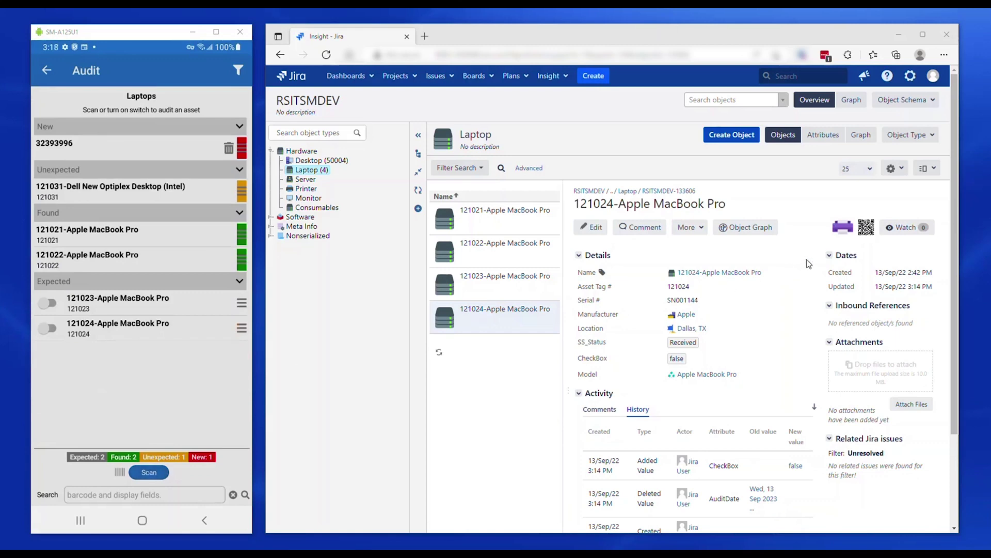
- Open the 121021-Apple MacBook Pro record in Jira Insight and check its AuditDate
{"action": "left_click", "coordinate": [434, 218]}
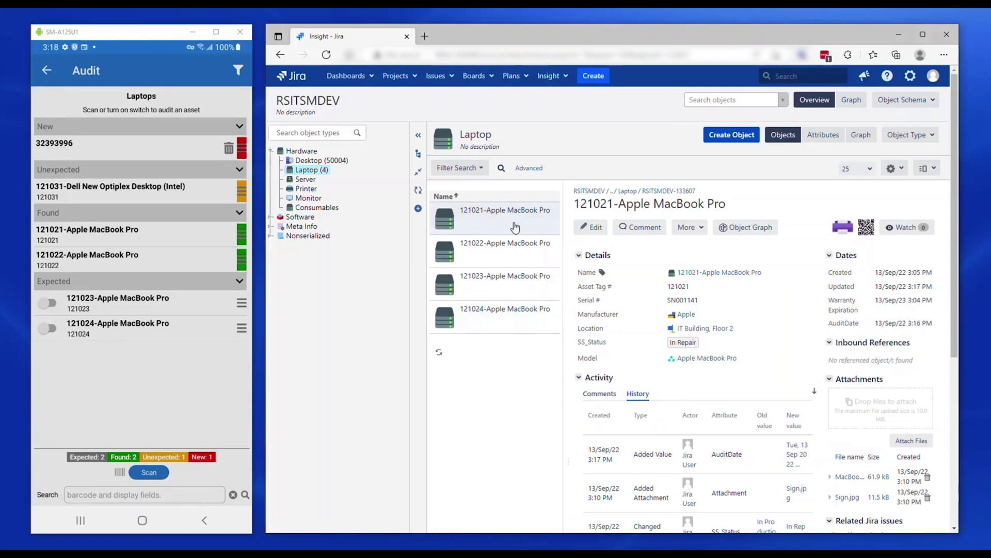
{"action": "left_click", "coordinate": [852, 326]}
{"action": "left_click", "coordinate": [898, 321]}
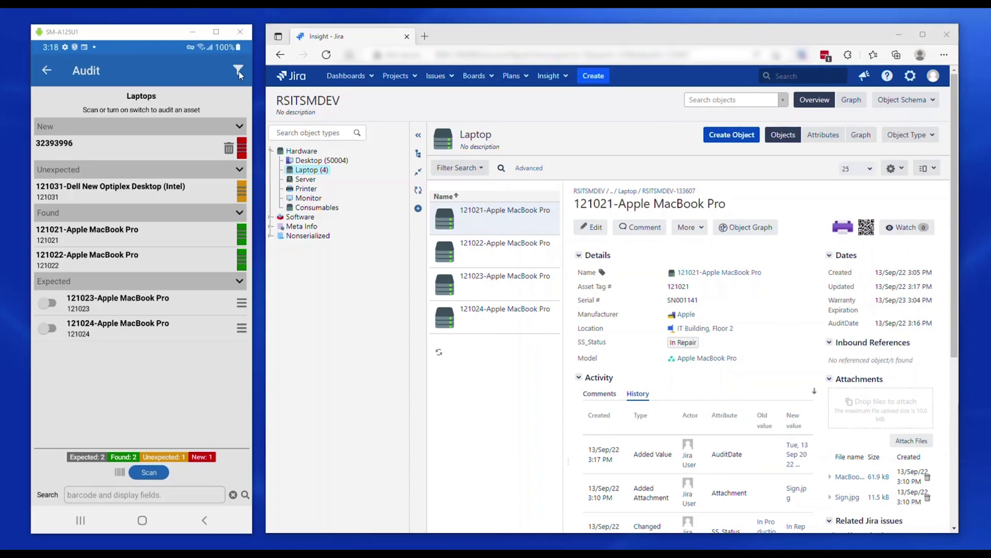
- Review the Laptops audit set's definition once more, and return to the list of workflows
{"action": "left_click", "coordinate": [238, 71]}
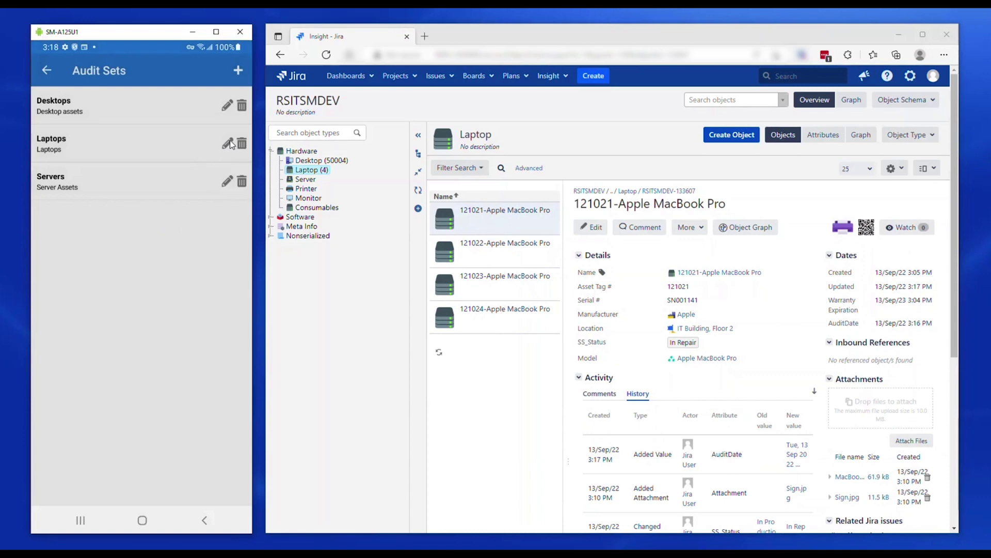
{"action": "left_click", "coordinate": [228, 143]}
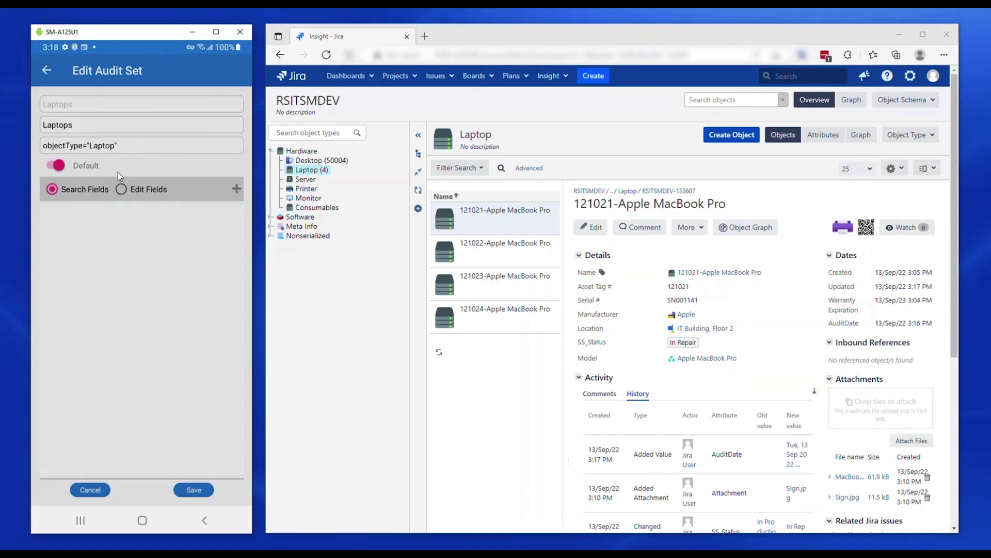
{"action": "left_click", "coordinate": [50, 70]}
{"action": "left_click", "coordinate": [45, 73]}
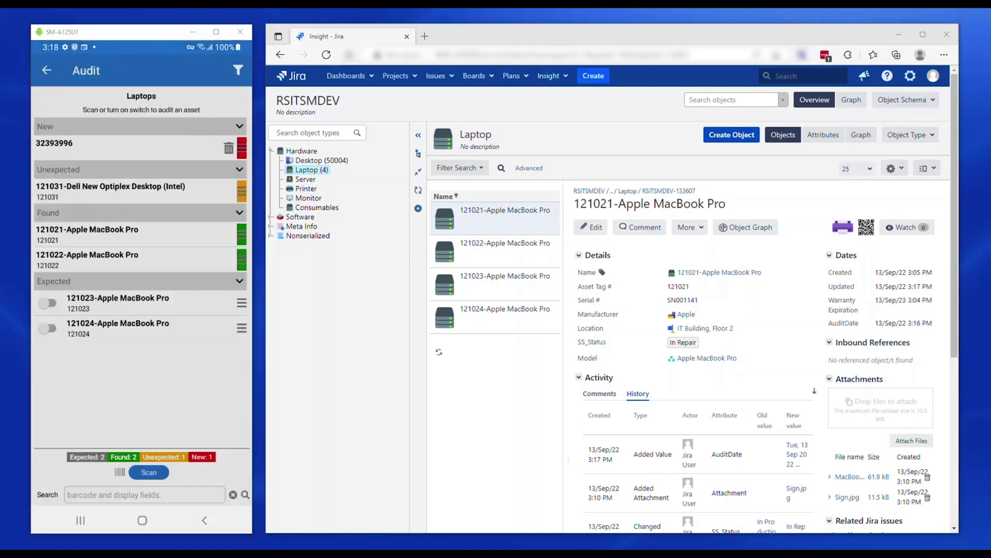
{"action": "left_click", "coordinate": [47, 71]}
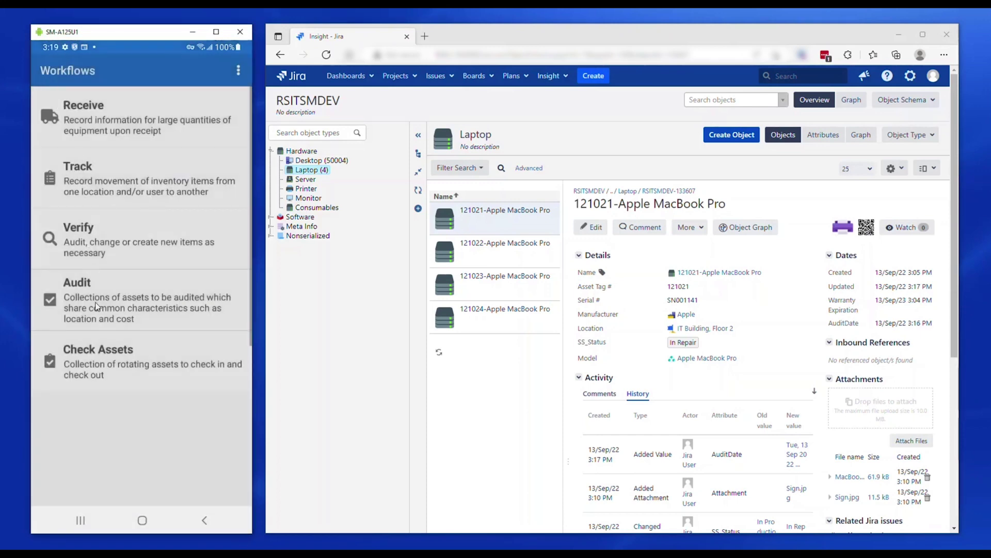
- In the Check Assets workflow, set the check-out AssignedTo to Jira User, Location to Austin, TX and DueDate to 9/16/2022
{"action": "left_click", "coordinate": [141, 356]}
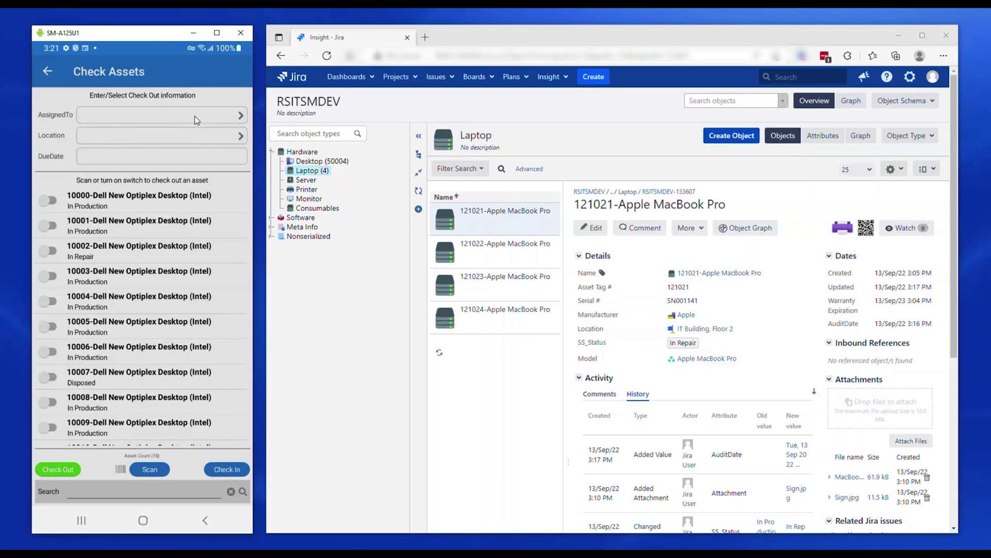
{"action": "left_click", "coordinate": [195, 116]}
{"action": "left_click", "coordinate": [129, 135]}
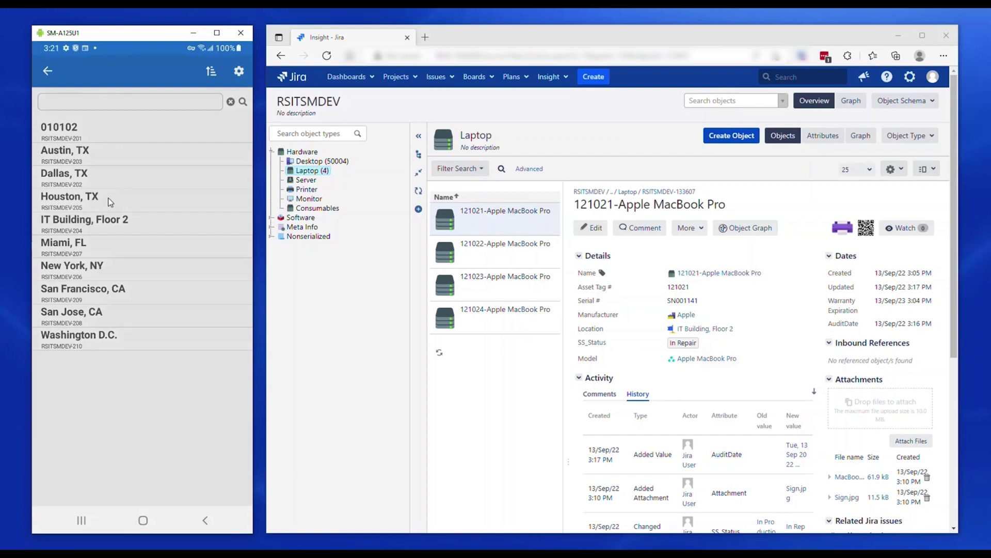
{"action": "left_click", "coordinate": [113, 154]}
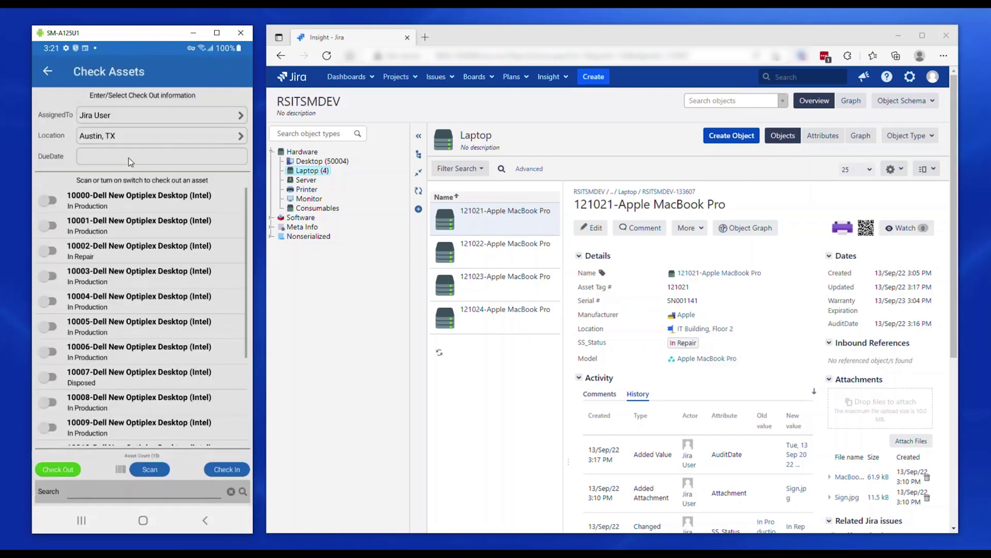
{"action": "left_click", "coordinate": [128, 157]}
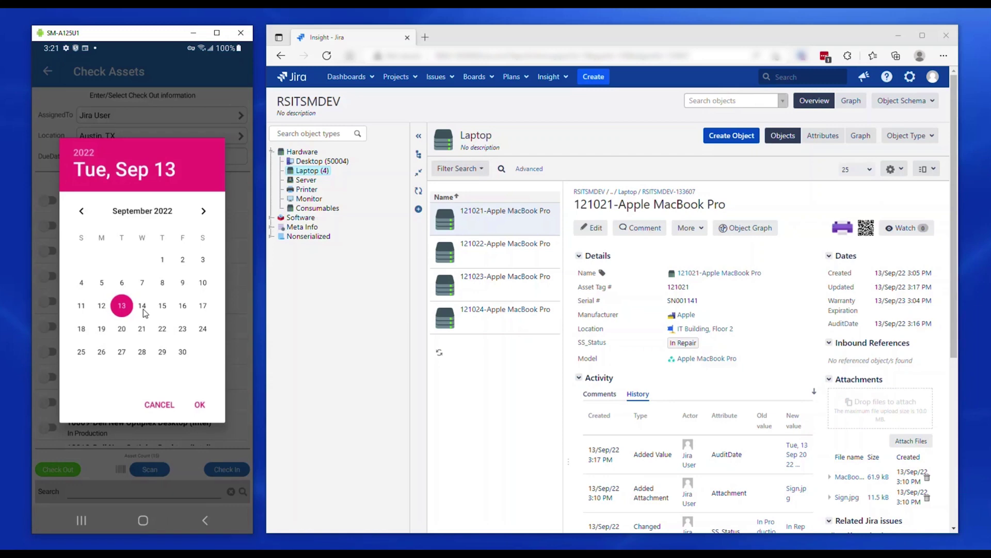
{"action": "left_click", "coordinate": [182, 306]}
{"action": "left_click", "coordinate": [199, 404]}
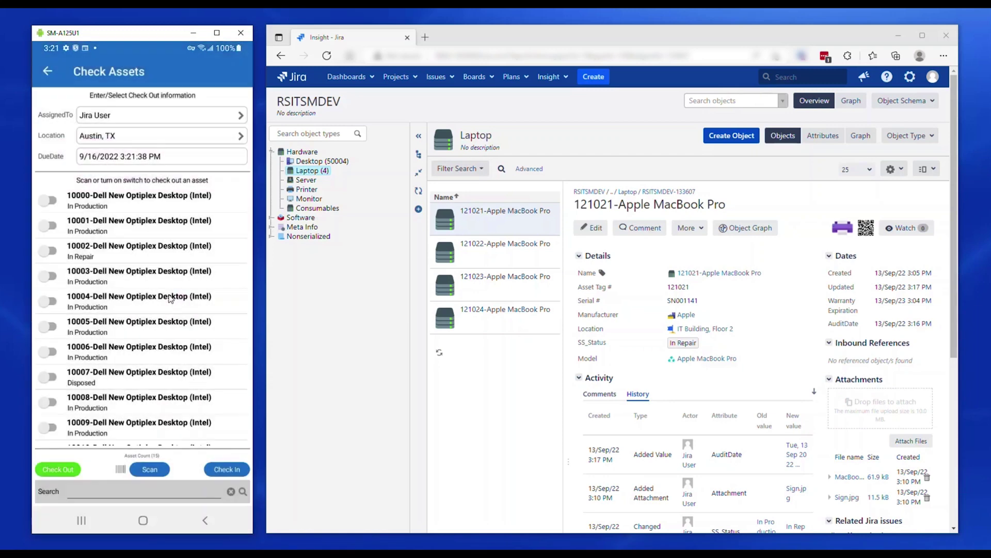
- Check out desktops 10000 and 10001, view the list of assets available for check-in, and leave the Check Assets workflow
{"action": "left_click", "coordinate": [53, 202]}
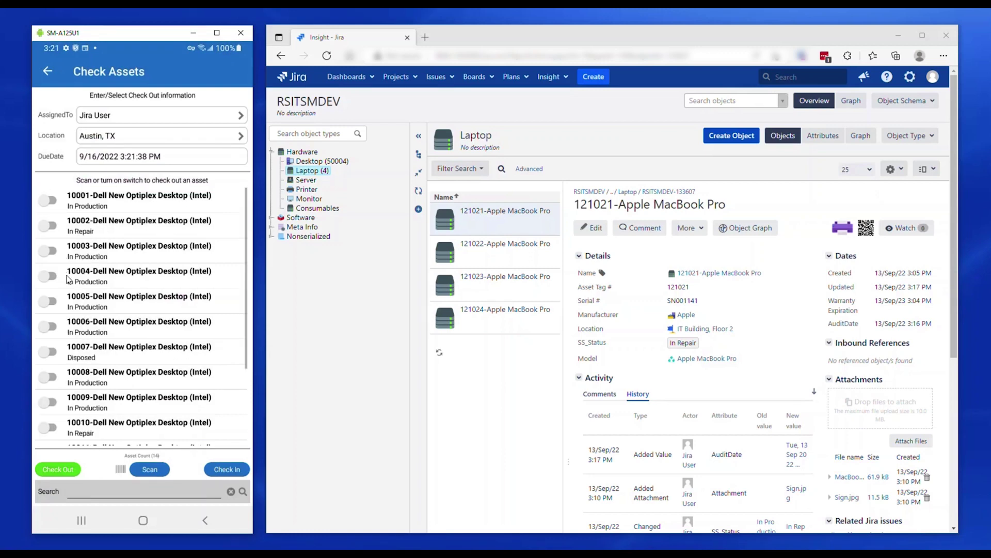
{"action": "left_click", "coordinate": [53, 203]}
{"action": "left_click", "coordinate": [53, 203]}
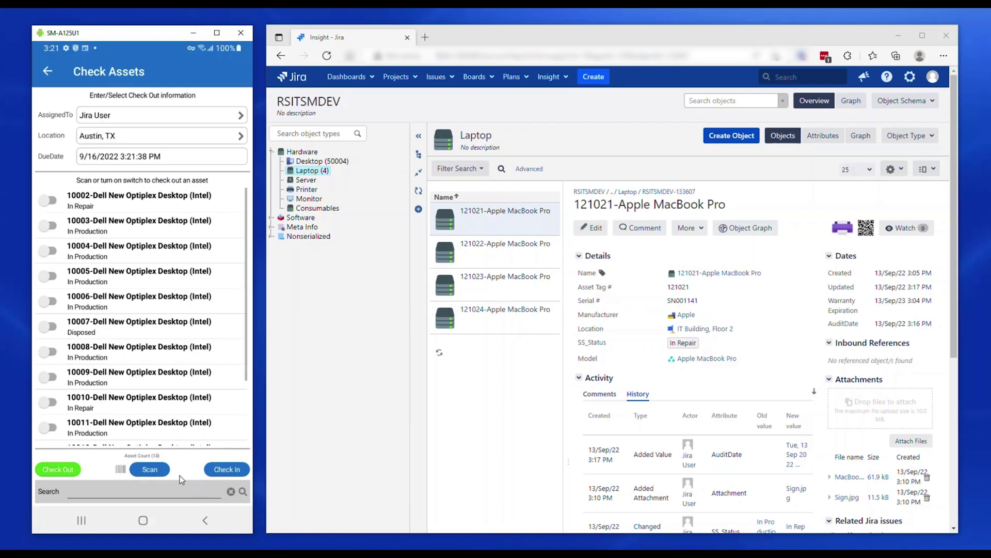
{"action": "left_click", "coordinate": [158, 472]}
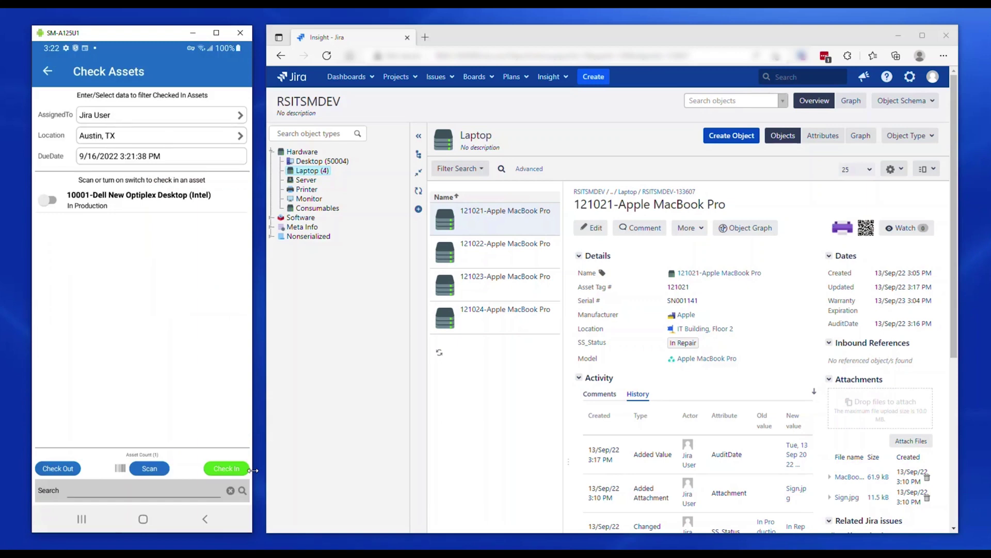
{"action": "left_click", "coordinate": [48, 71]}
- View the mobile app's About information and open its Settings
{"action": "left_click", "coordinate": [237, 70]}
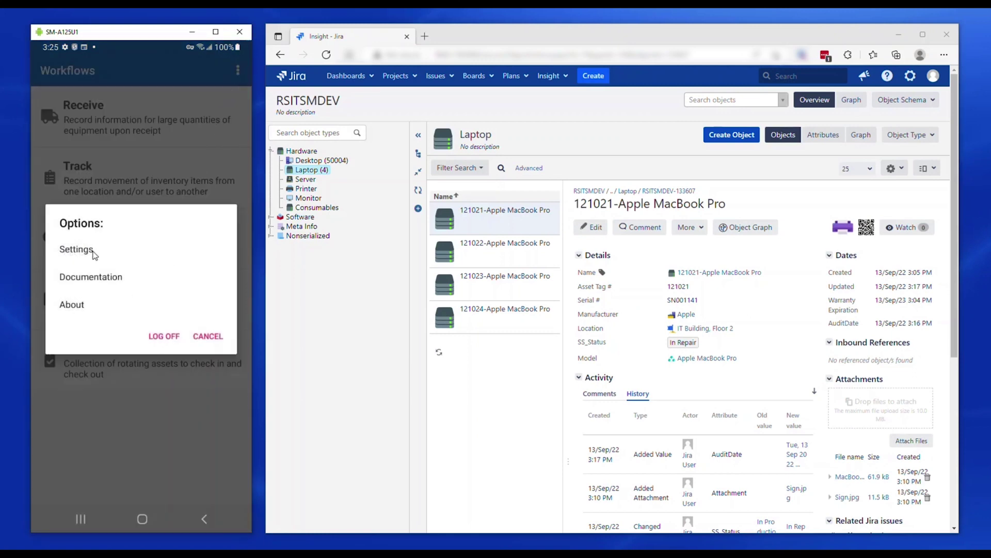
{"action": "left_click", "coordinate": [85, 305]}
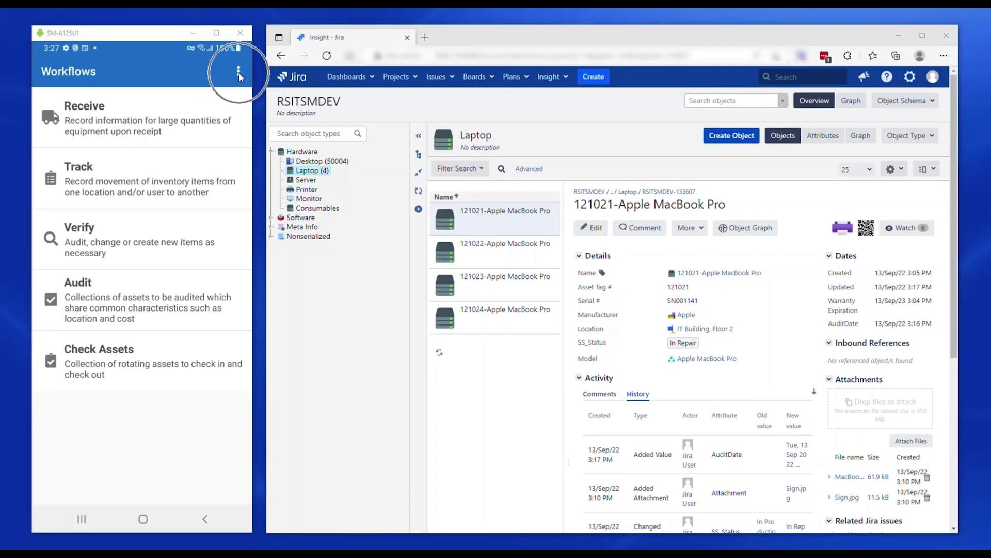
{"action": "left_click", "coordinate": [238, 73]}
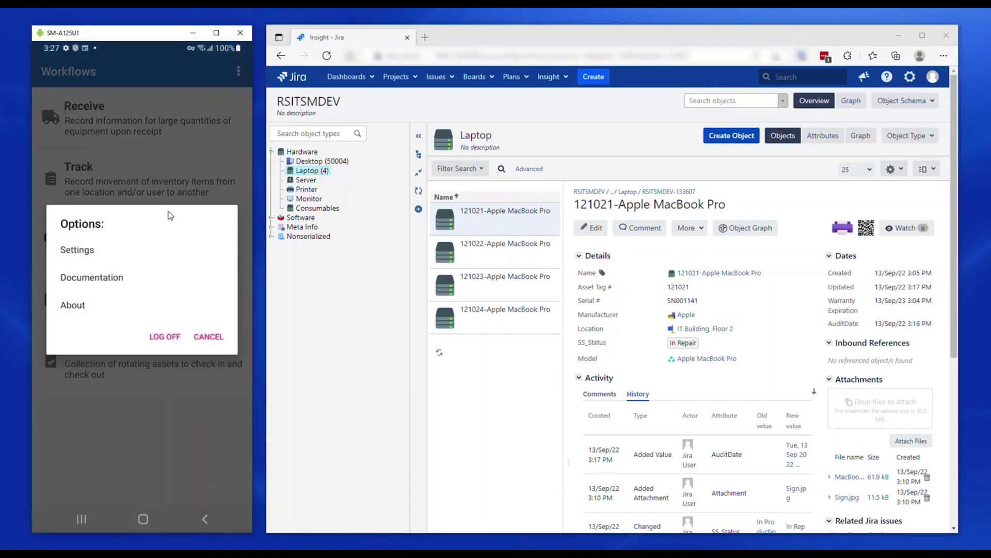
{"action": "left_click", "coordinate": [87, 253]}
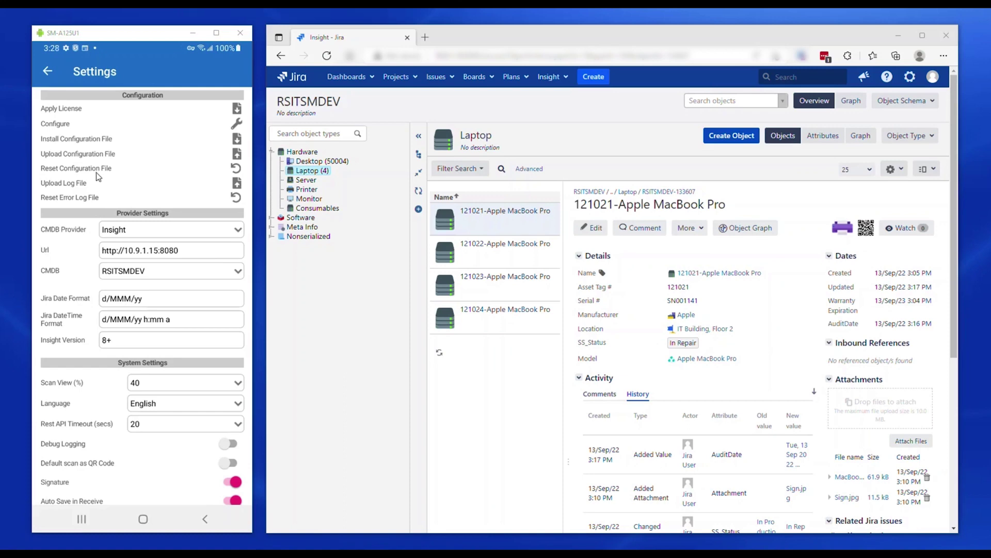
- Examine the Configuration, Provider Settings and System Settings options down to Change Logo, and leave the settings for the login screen
{"action": "left_click", "coordinate": [132, 98]}
{"action": "left_click", "coordinate": [232, 126]}
{"action": "scroll", "coordinate": [163, 287], "scroll_direction": "down", "scroll_amount": 5}
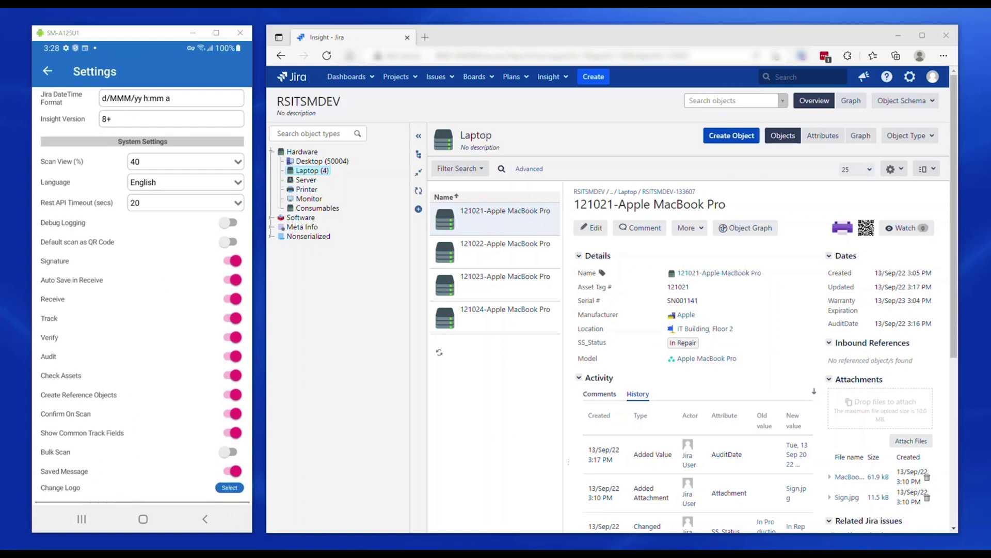
{"action": "scroll", "coordinate": [178, 340], "scroll_direction": "up", "scroll_amount": 5}
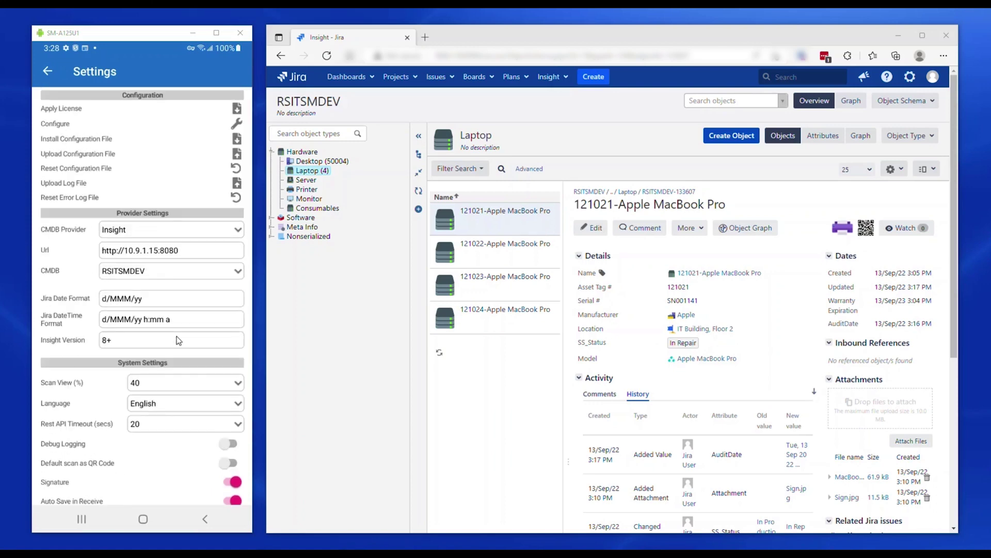
{"action": "left_click", "coordinate": [48, 72]}
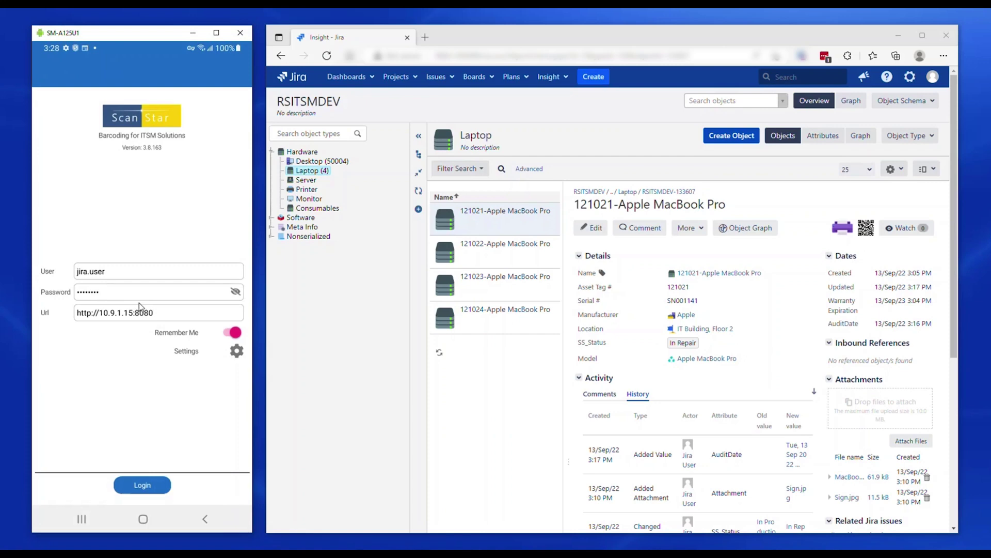